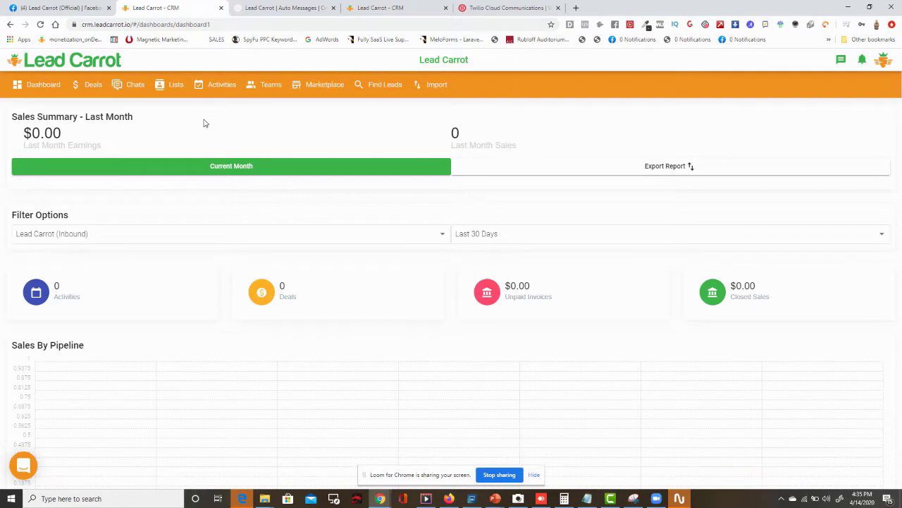
# Switch to the Lead Carrot (Official) Facebook group and look over its header, announcement and recent discussion
pyautogui.click(63, 6)
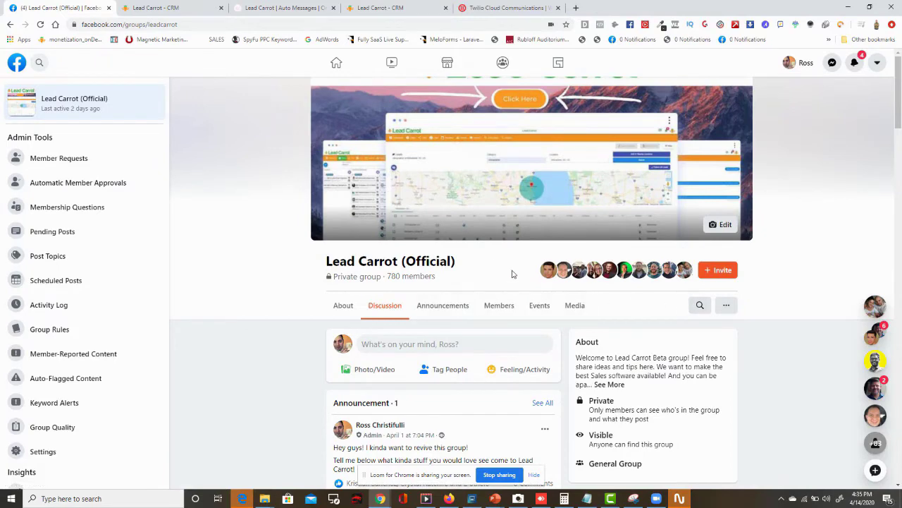
pyautogui.scroll(-2, 512, 281)
pyautogui.scroll(-3, 509, 284)
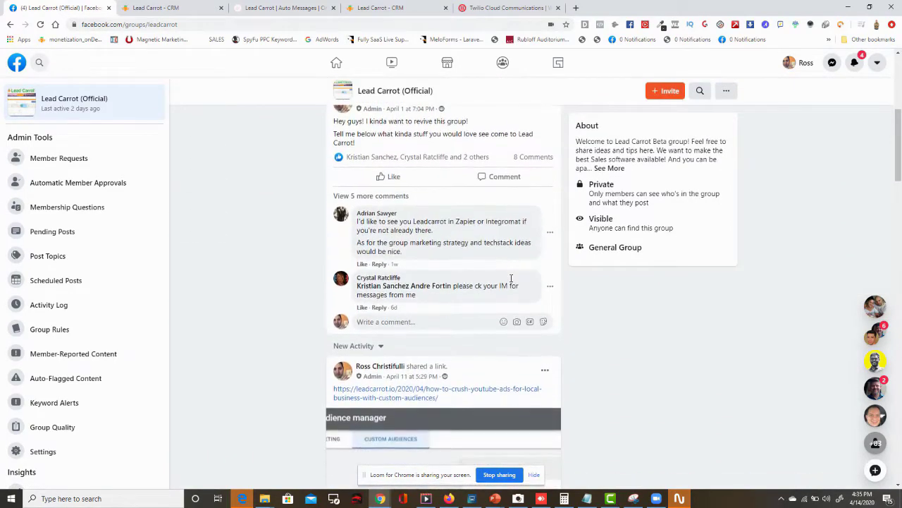
pyautogui.scroll(5, 510, 285)
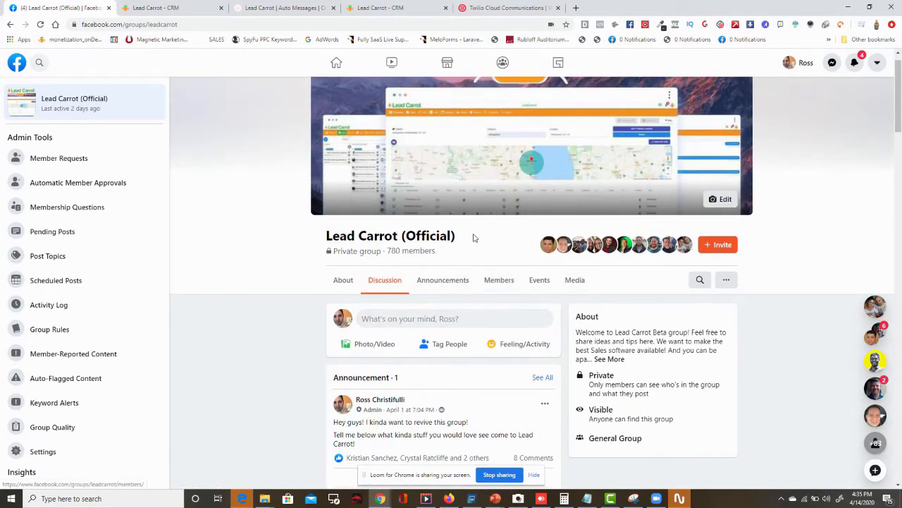
# Return to the Lead Carrot CRM dashboard and view the support chat window, closing it without starting a conversation
pyautogui.click(167, 7)
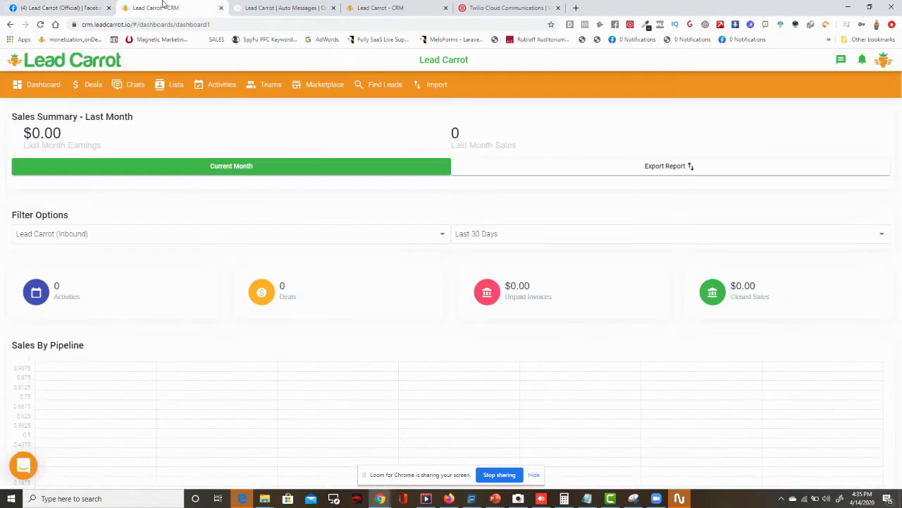
pyautogui.click(24, 466)
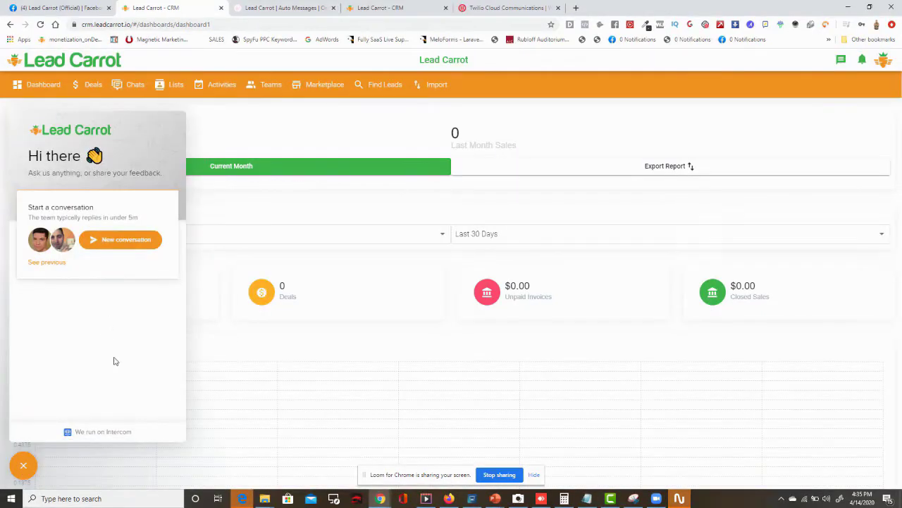
pyautogui.click(22, 467)
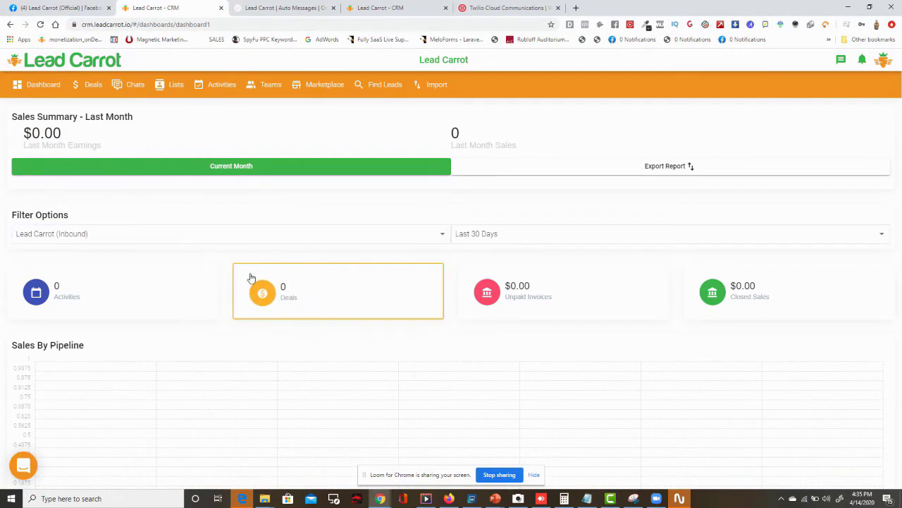
# Examine the dashboard's sales summary, pipeline chart, stage conversion, activity list and account totals
pyautogui.scroll(-1, 334, 209)
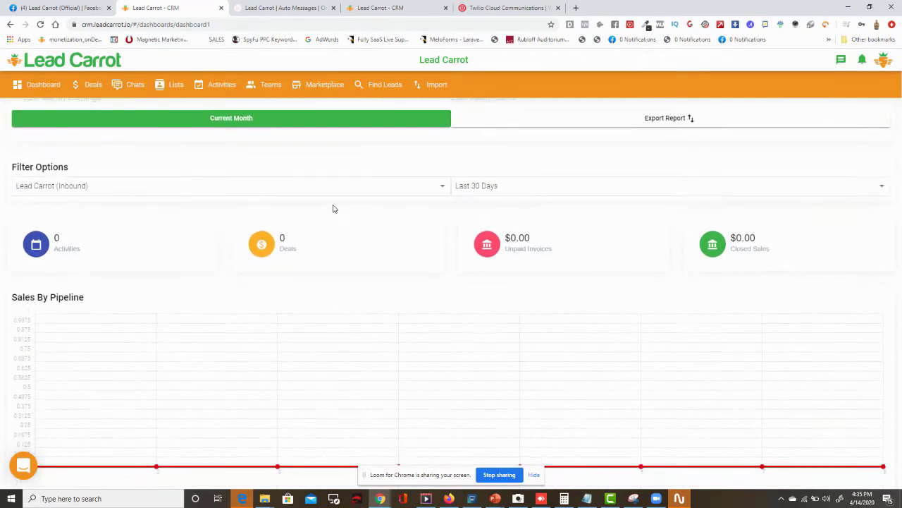
pyautogui.scroll(1, 335, 208)
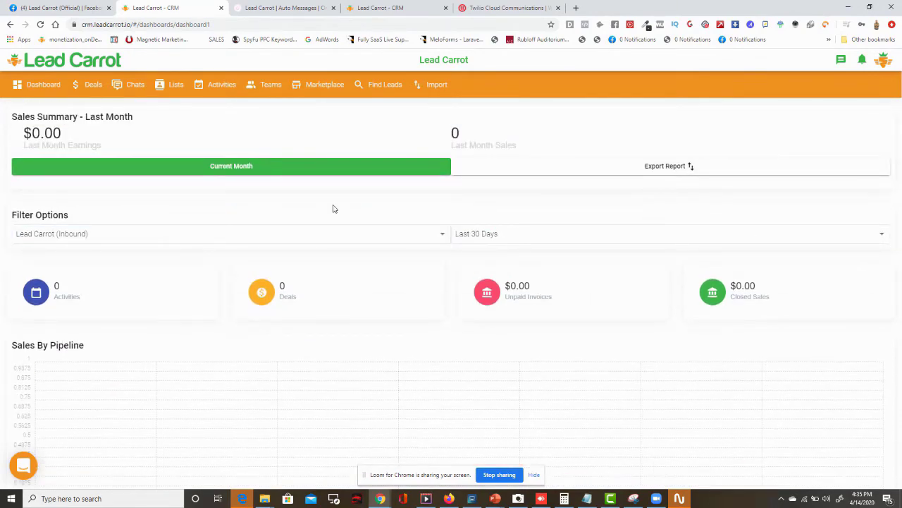
pyautogui.scroll(-5, 334, 208)
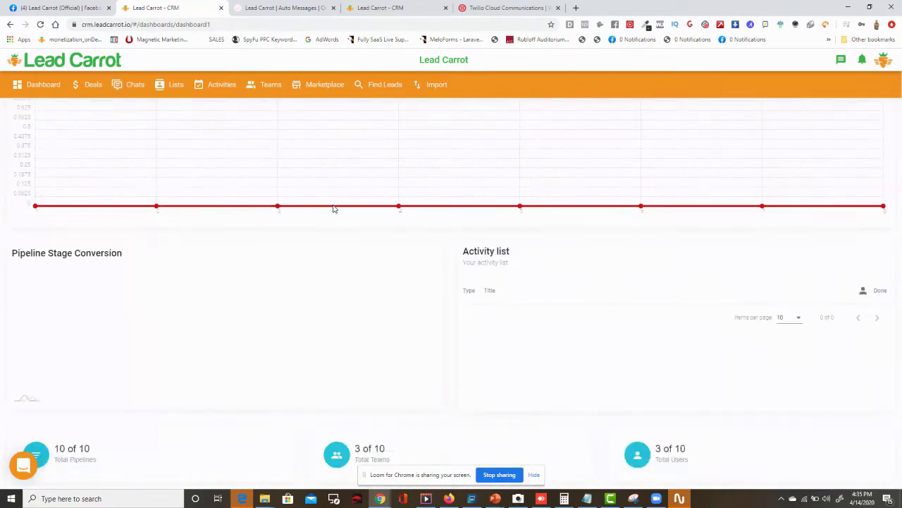
pyautogui.scroll(5, 334, 208)
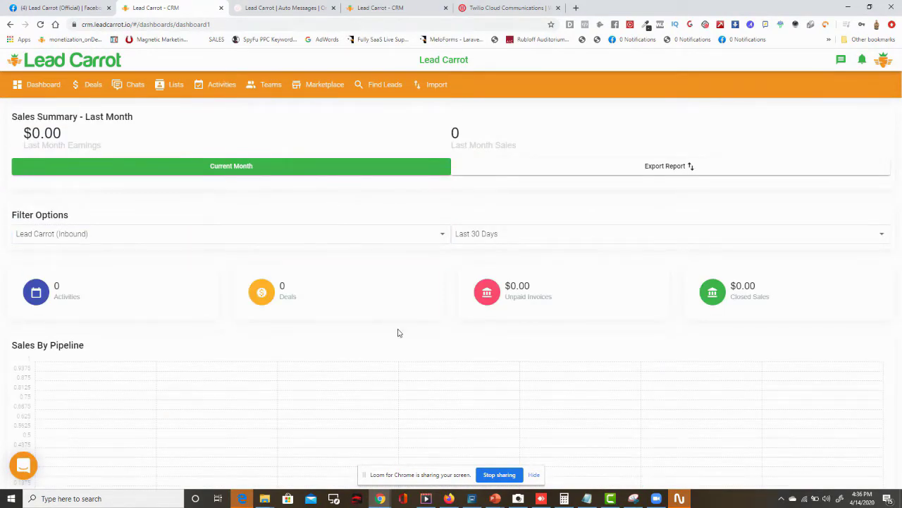
pyautogui.scroll(-5, 397, 332)
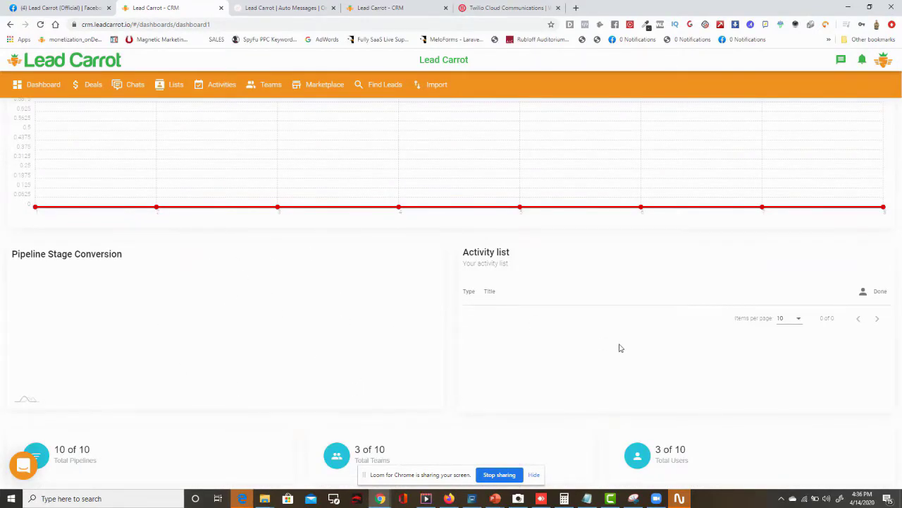
pyautogui.scroll(4, 707, 301)
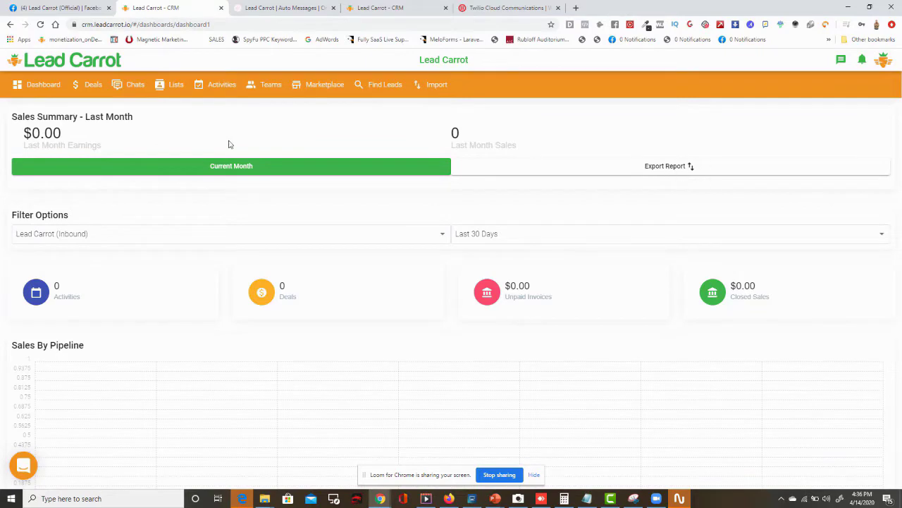
# Show the deals board and view the Add Deal form, closing it without adding a deal
pyautogui.click(92, 84)
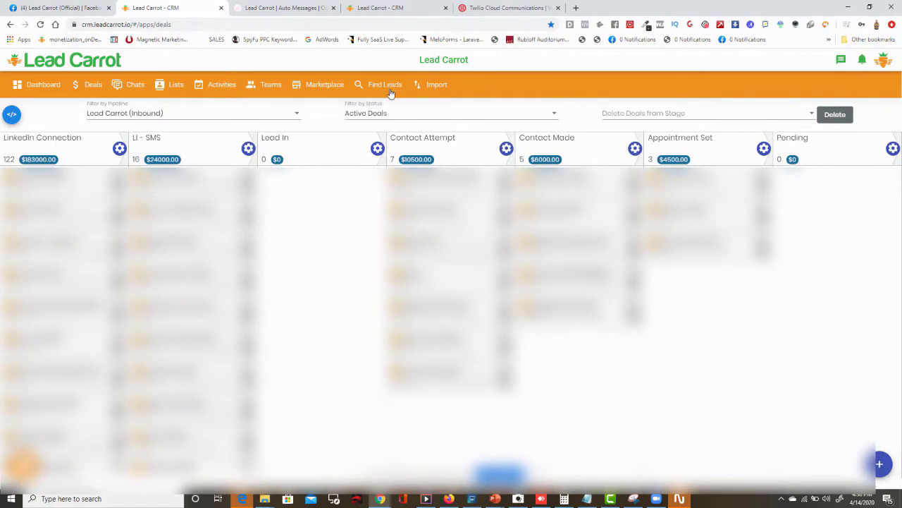
pyautogui.click(880, 463)
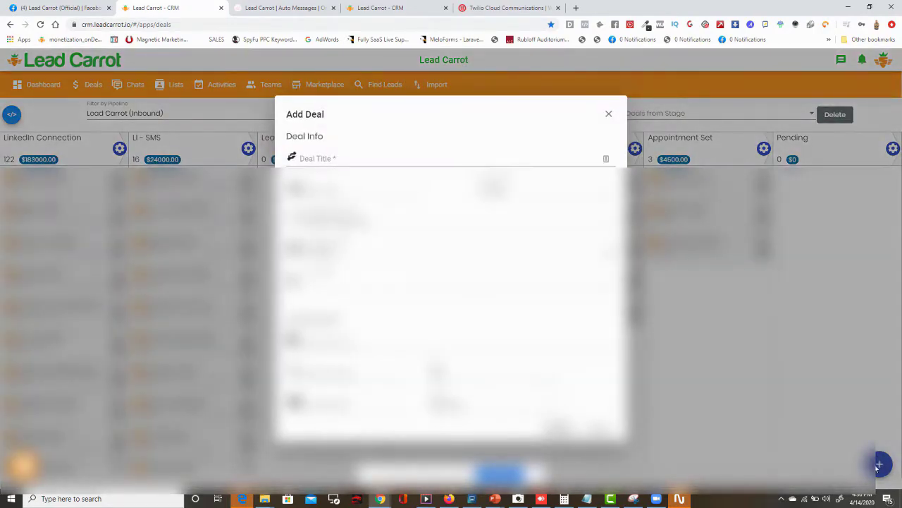
pyautogui.click(609, 115)
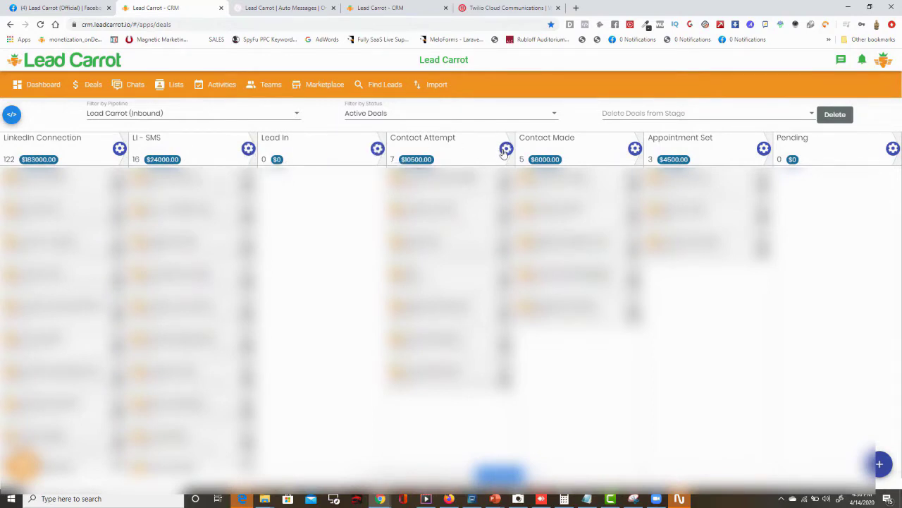
# View the Lead In stage's automations and its Send SMS message settings, closing the message without editing it
pyautogui.click(375, 152)
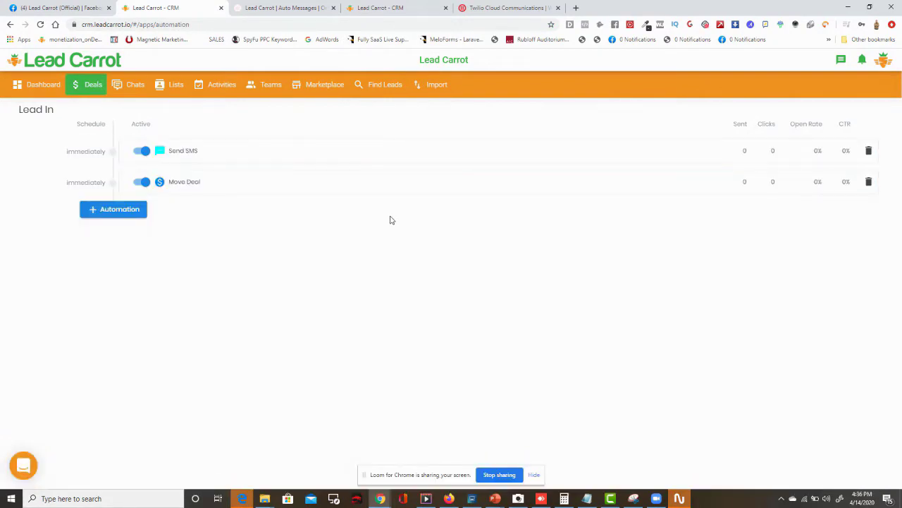
pyautogui.click(92, 86)
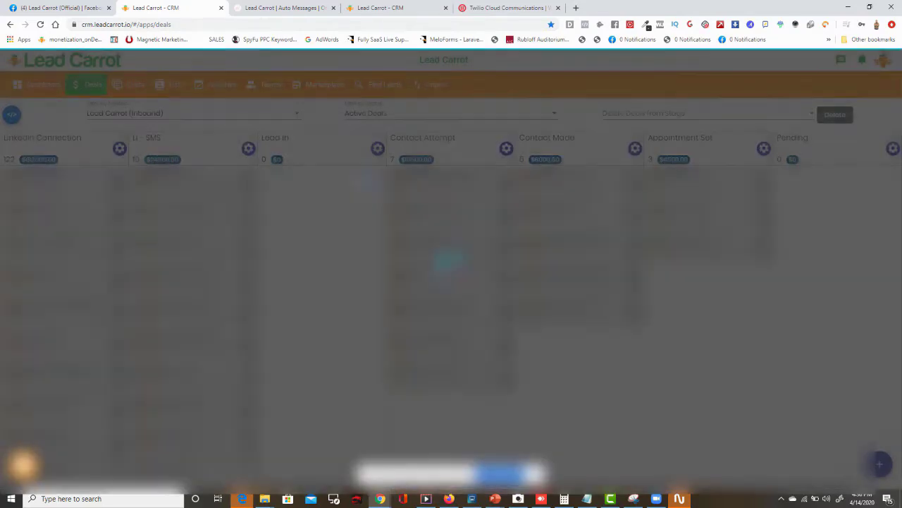
pyautogui.click(378, 148)
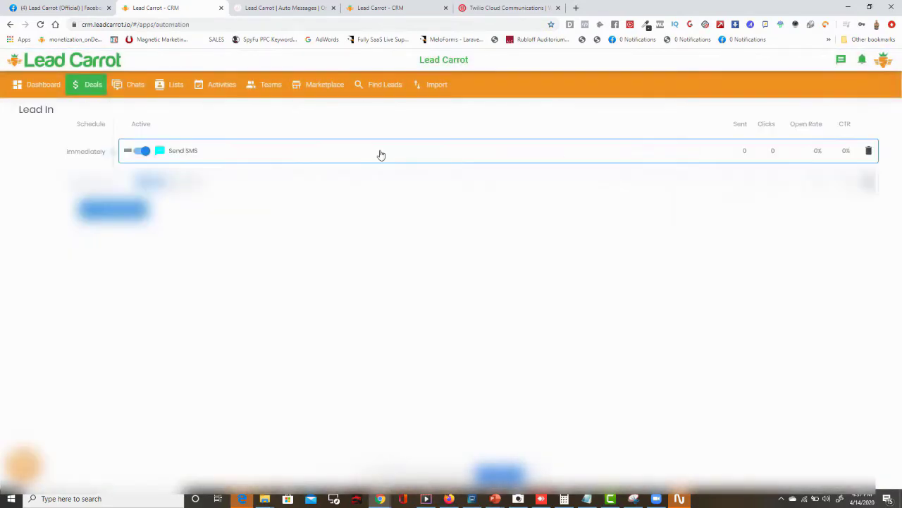
pyautogui.click(183, 151)
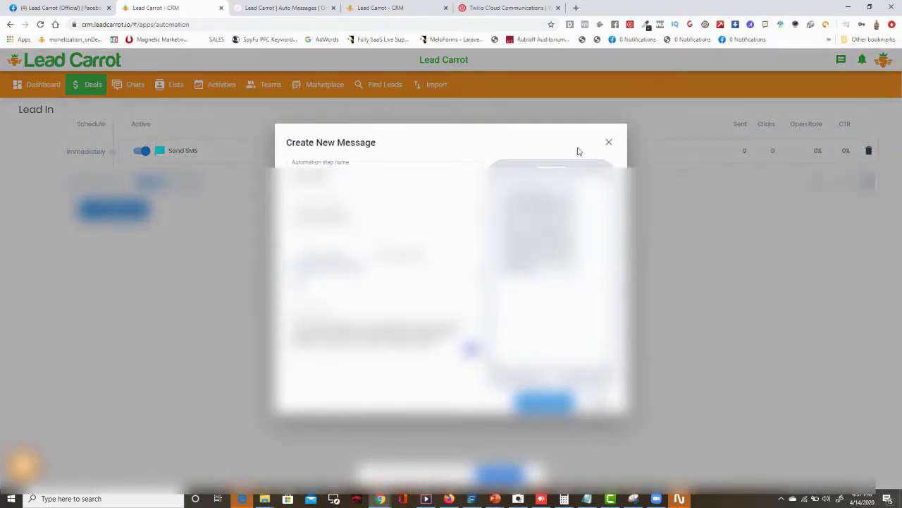
pyautogui.click(607, 144)
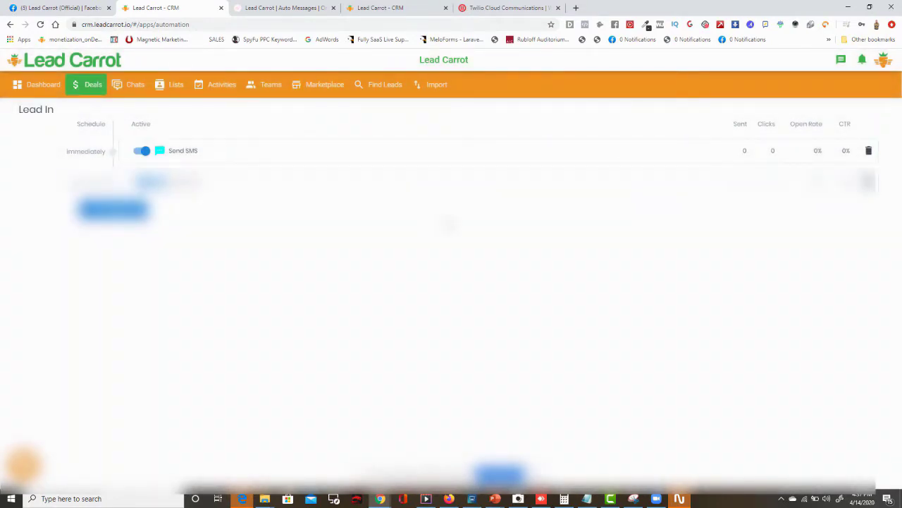
# View the Chats, Lists and Activities pages of the CRM one after another
pyautogui.click(131, 86)
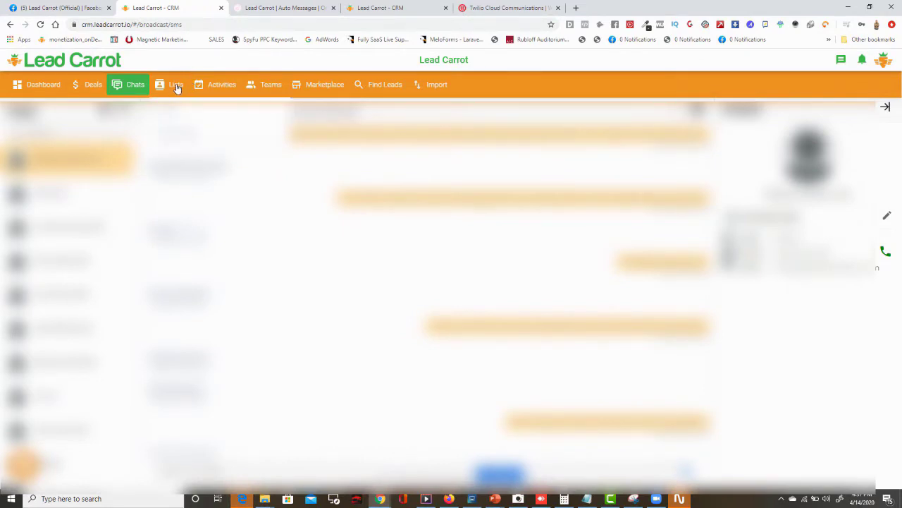
pyautogui.click(177, 88)
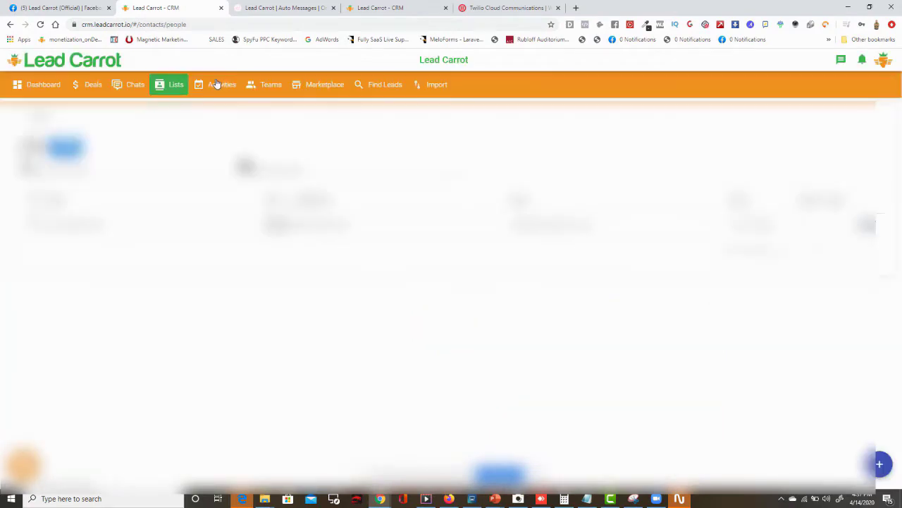
pyautogui.click(214, 84)
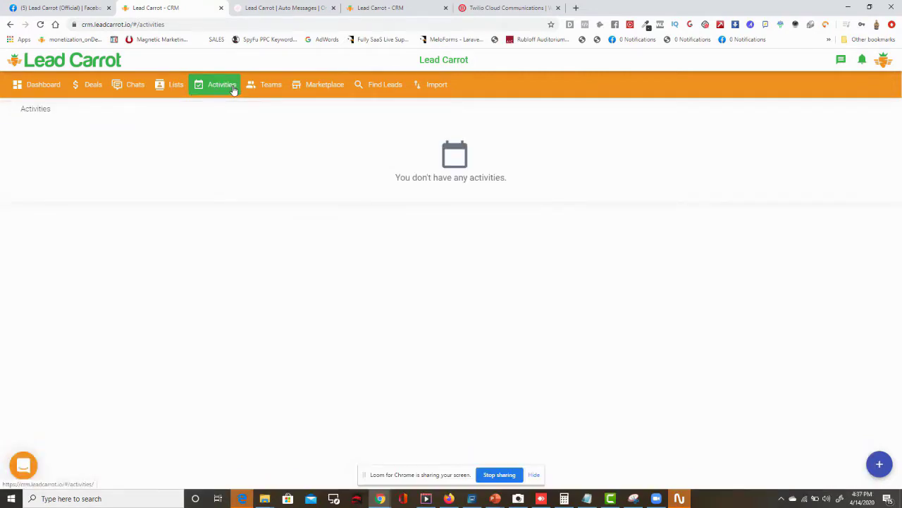
# Open a deal in the LI - SMS stage and create a same-day Call activity titled 123
pyautogui.click(89, 85)
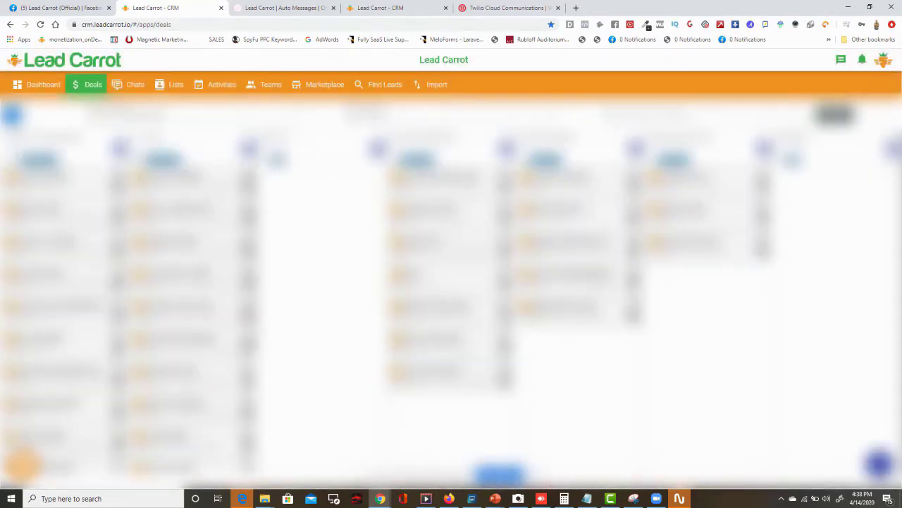
pyautogui.click(162, 308)
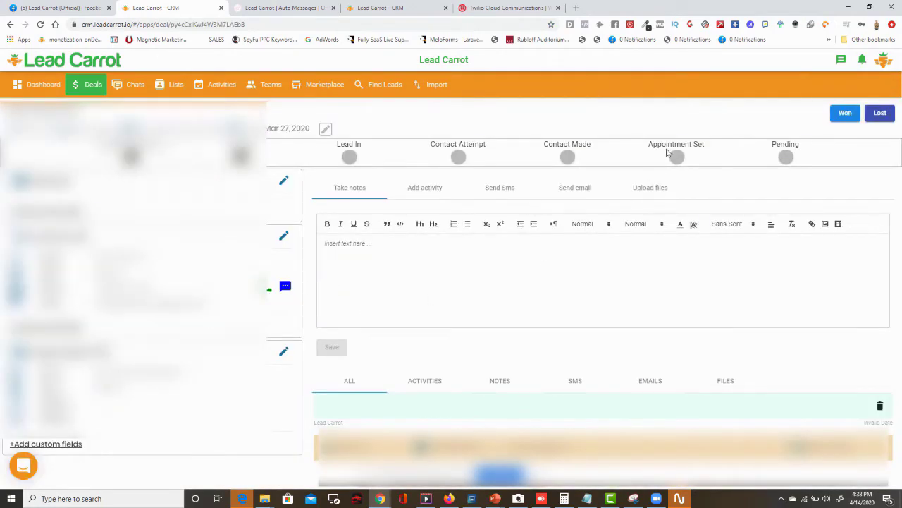
pyautogui.click(414, 194)
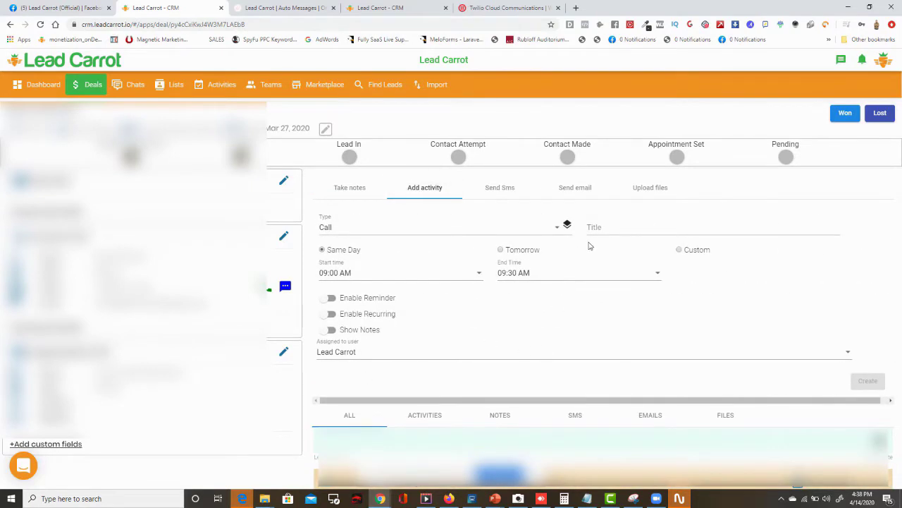
pyautogui.click(610, 227)
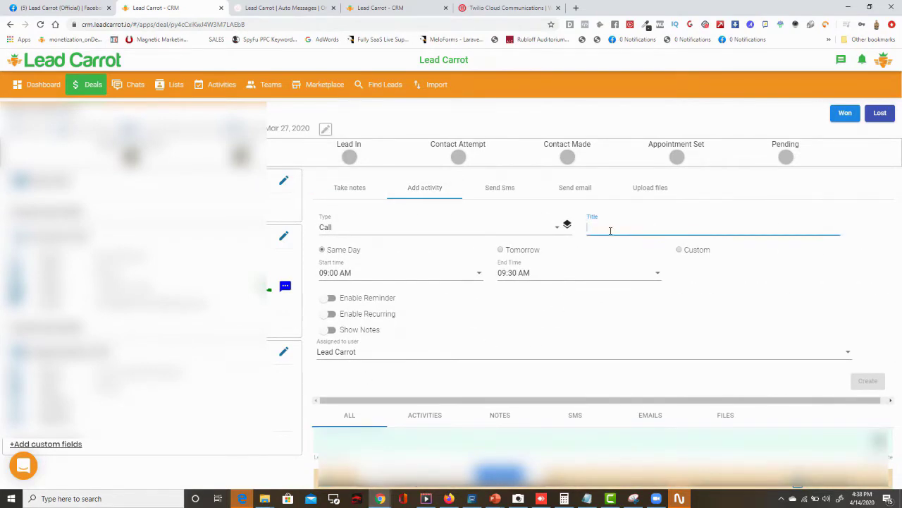
pyautogui.write('123')
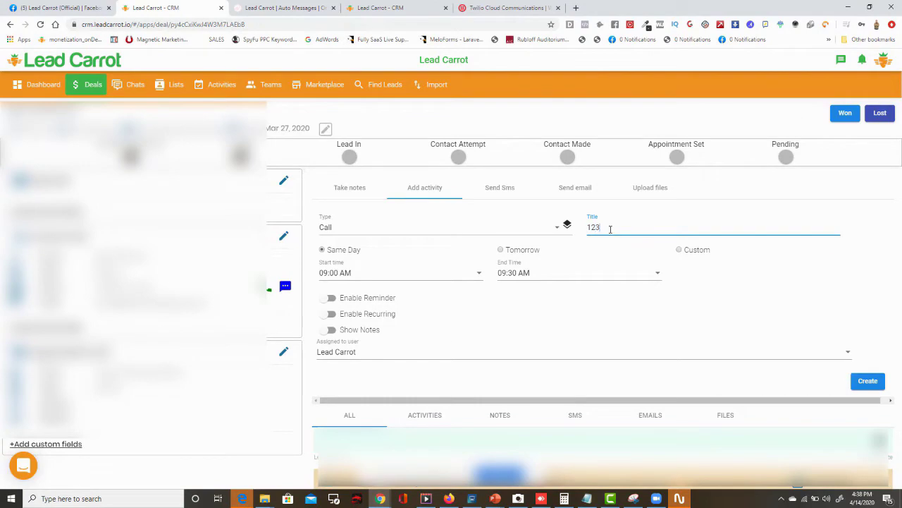
pyautogui.click(862, 379)
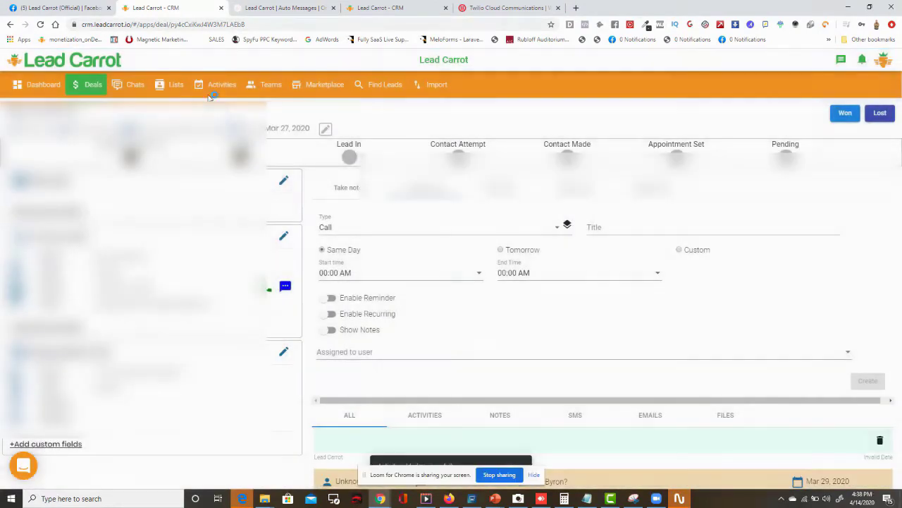
# Check the Activities page for the 123 call, and mark it as done in the dashboard's activity list
pyautogui.click(212, 85)
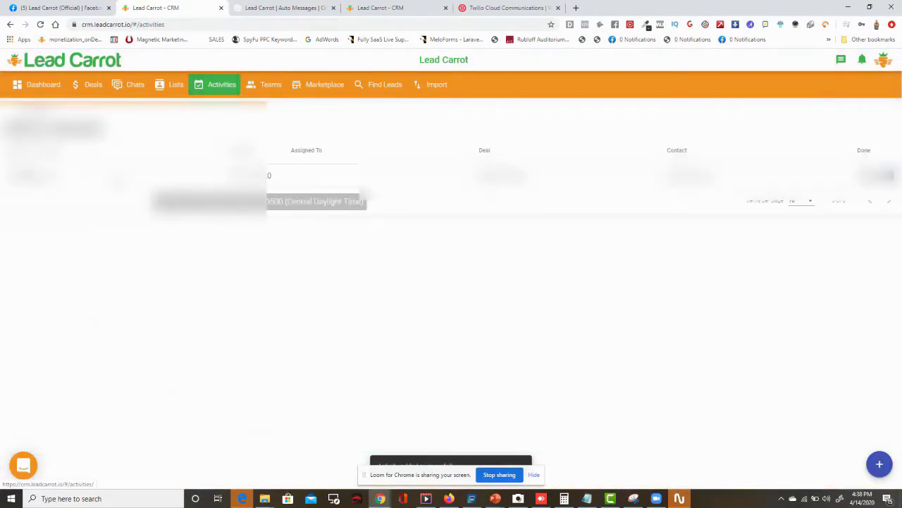
pyautogui.click(29, 85)
pyautogui.scroll(-4, 392, 280)
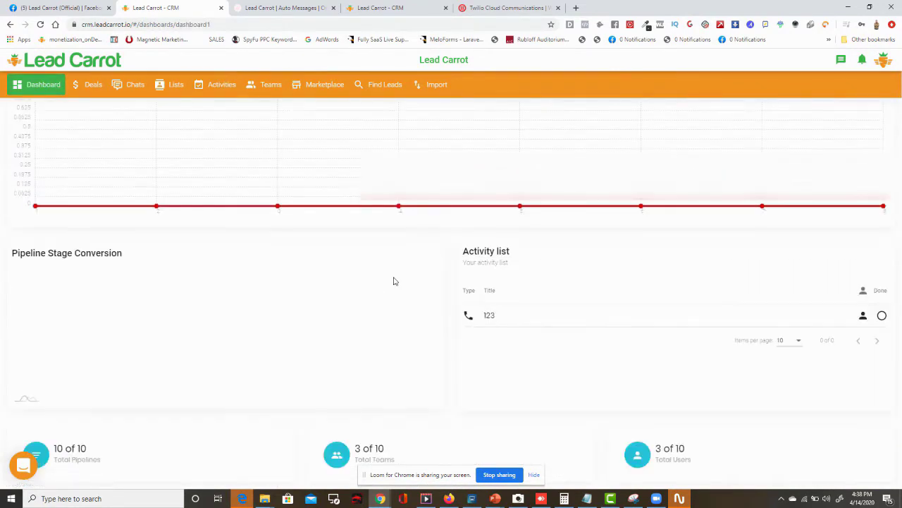
pyautogui.click(884, 319)
pyautogui.scroll(4, 703, 266)
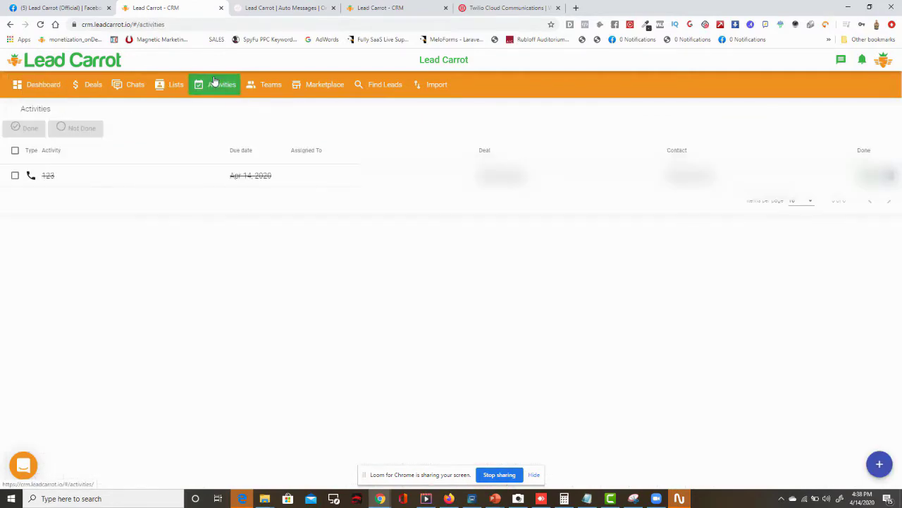
# View the Webinar Demo team's members and the Permission and Pipelines options for adding a team member, closing the form without creating one
pyautogui.click(266, 87)
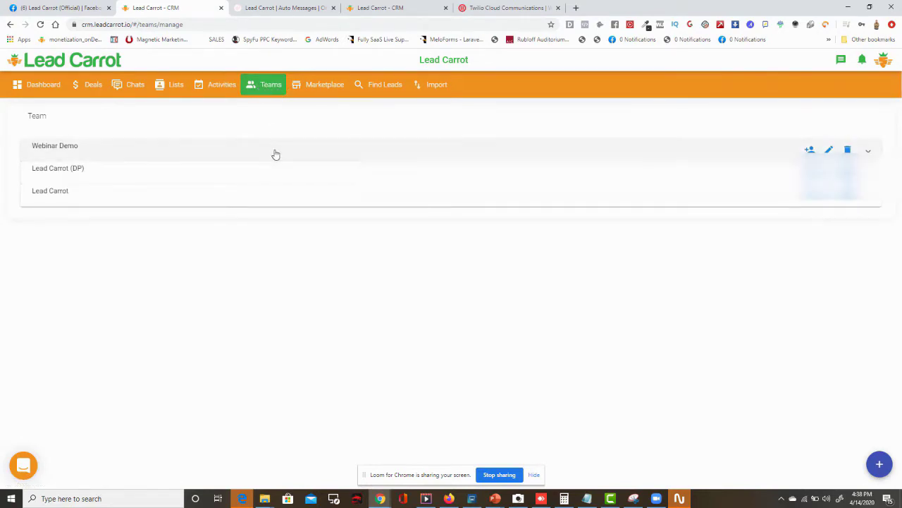
pyautogui.click(275, 154)
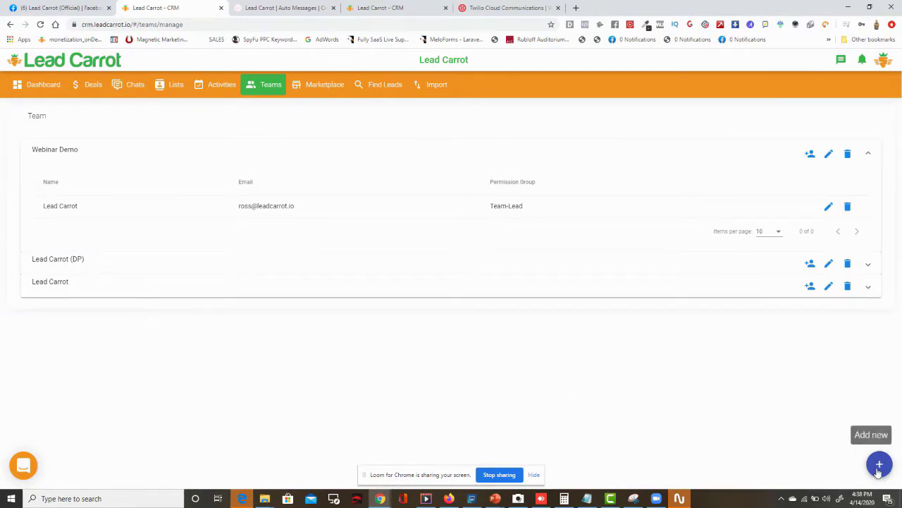
pyautogui.click(810, 157)
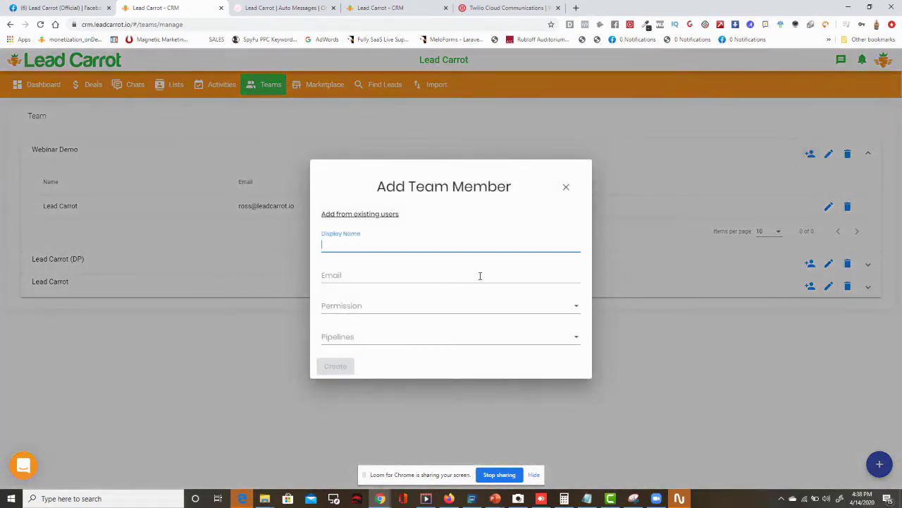
pyautogui.click(470, 309)
pyautogui.click(454, 338)
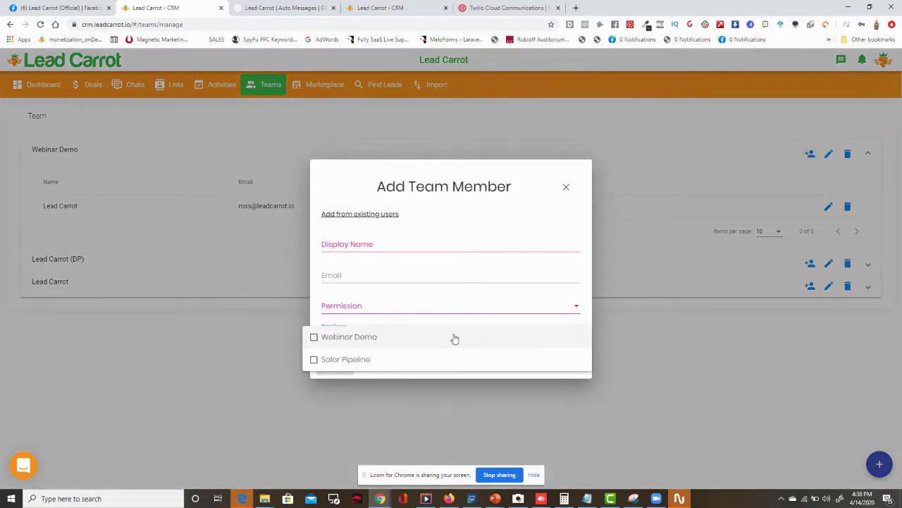
pyautogui.click(512, 319)
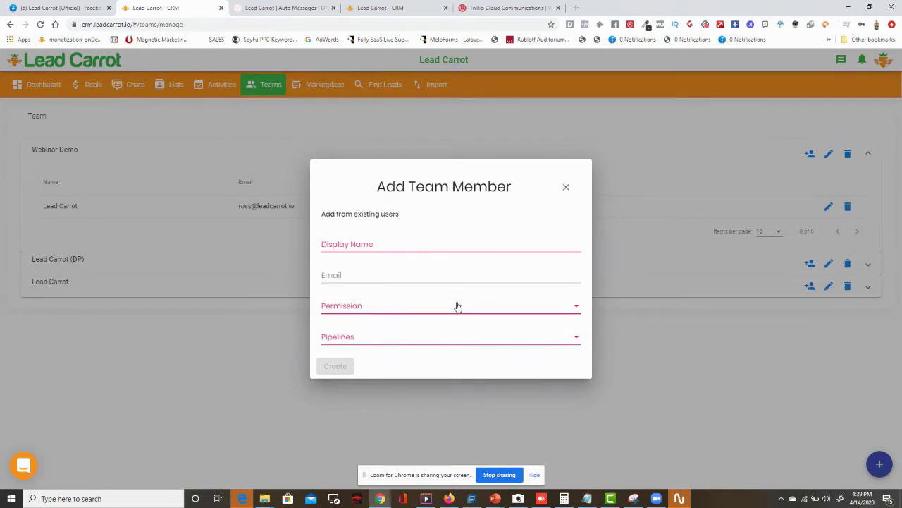
pyautogui.click(566, 188)
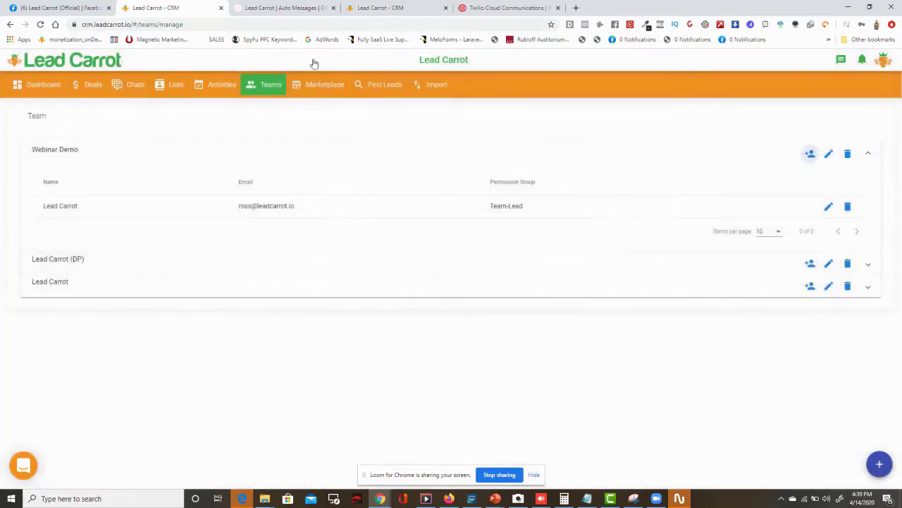
# Browse all the products and services in the Marketplace, from the first listings to the last
pyautogui.click(324, 84)
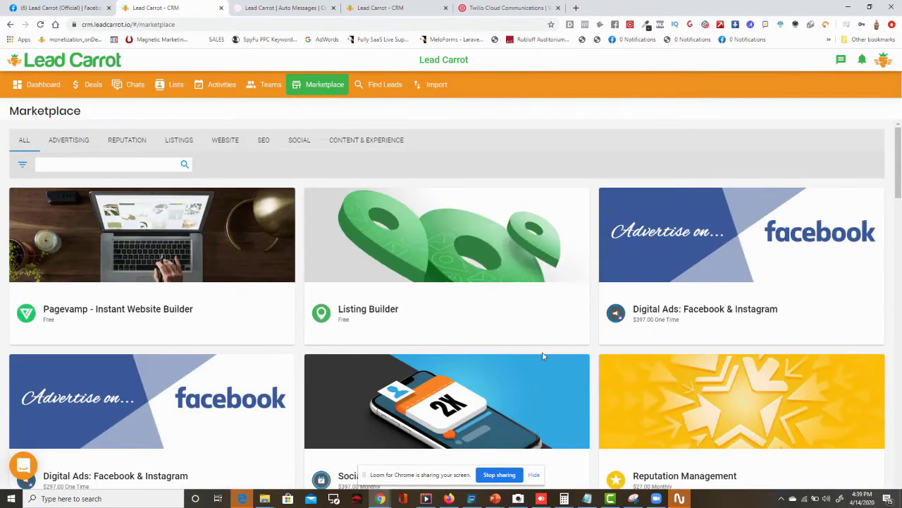
pyautogui.moveTo(527, 265)
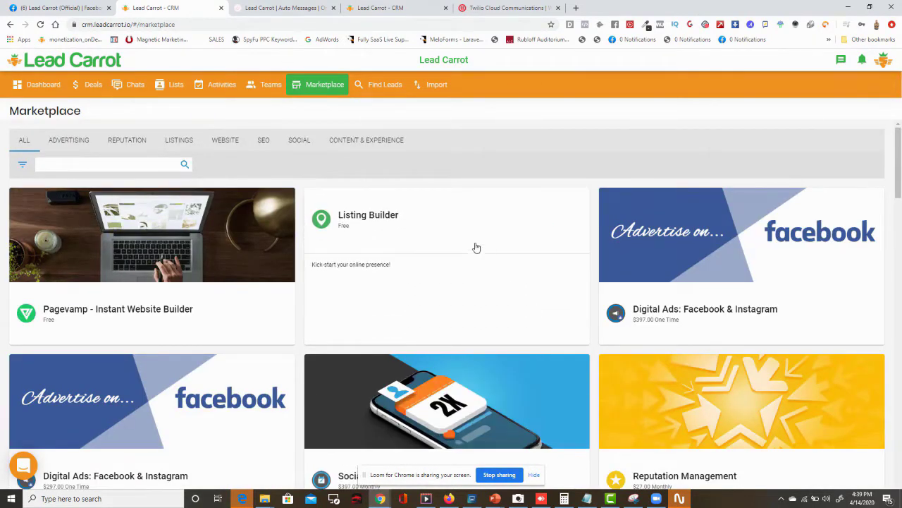
pyautogui.scroll(-4, 591, 355)
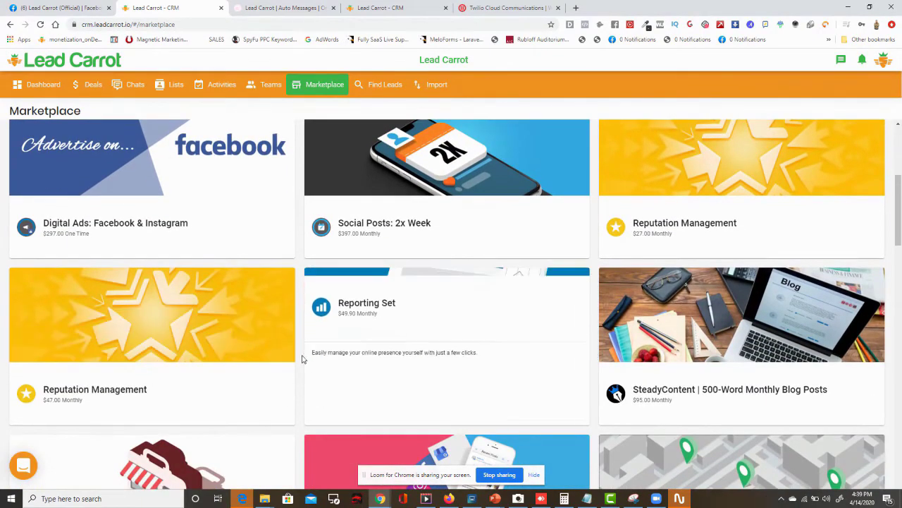
pyautogui.moveTo(282, 395)
pyautogui.scroll(-3, 242, 351)
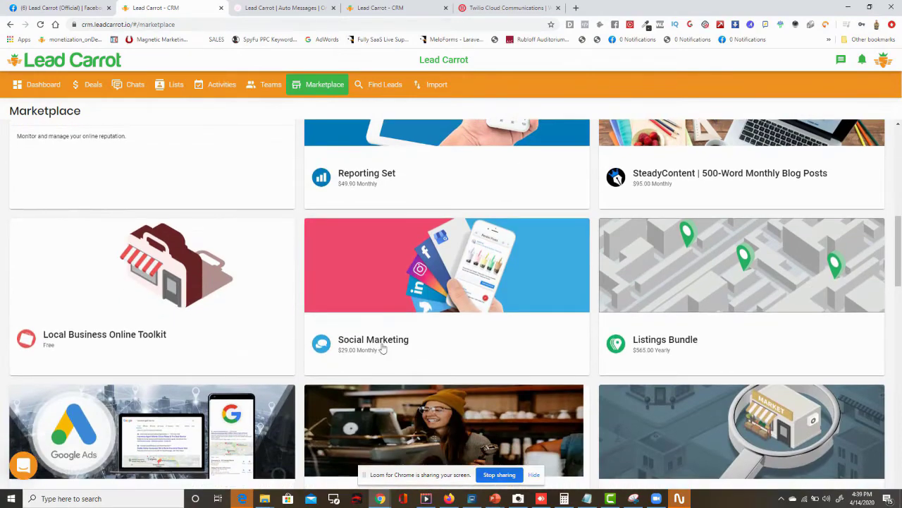
pyautogui.scroll(-6, 544, 364)
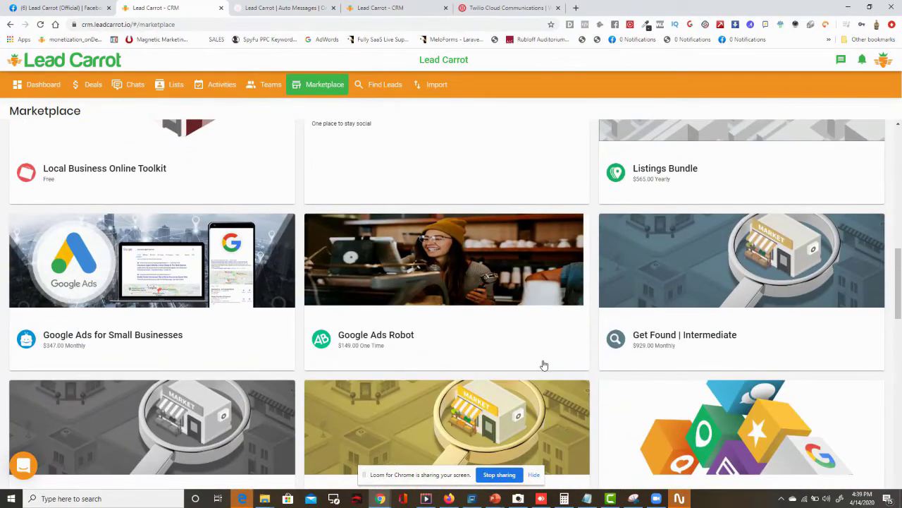
pyautogui.scroll(-6, 544, 365)
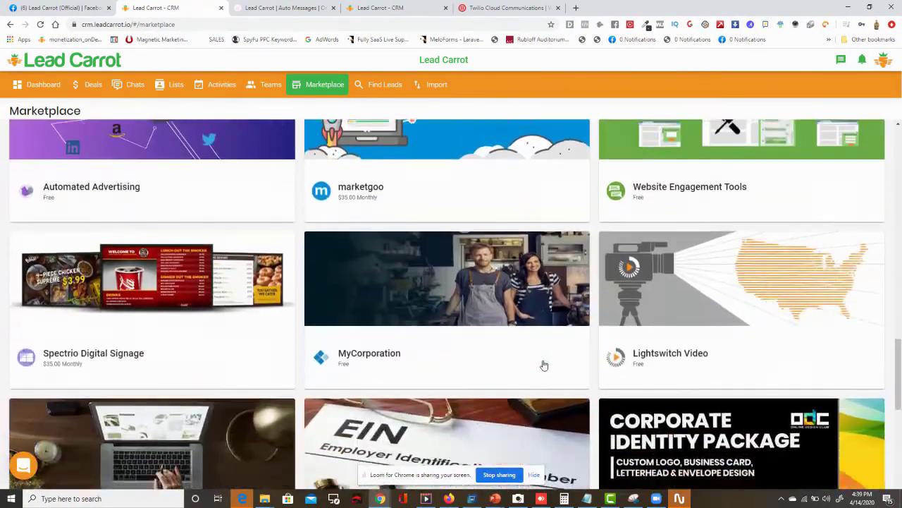
pyautogui.scroll(-3, 543, 364)
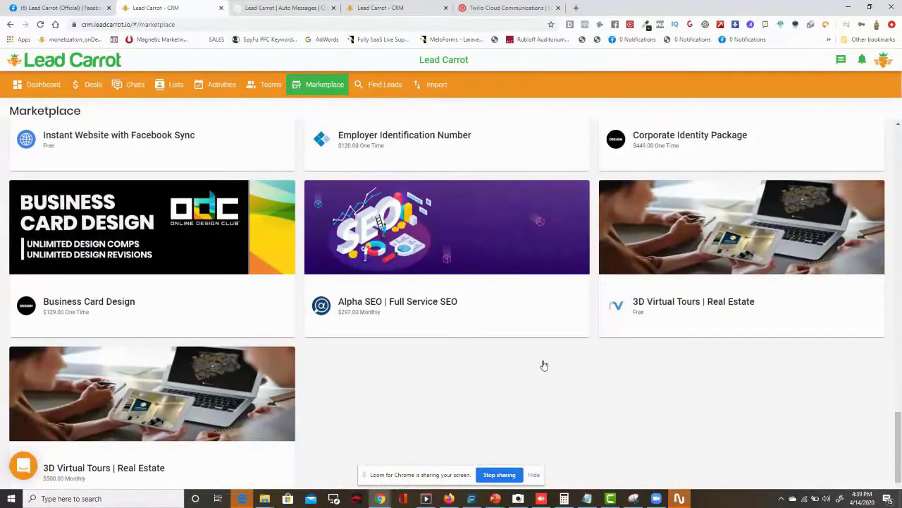
pyautogui.scroll(10, 544, 364)
pyautogui.scroll(10, 543, 364)
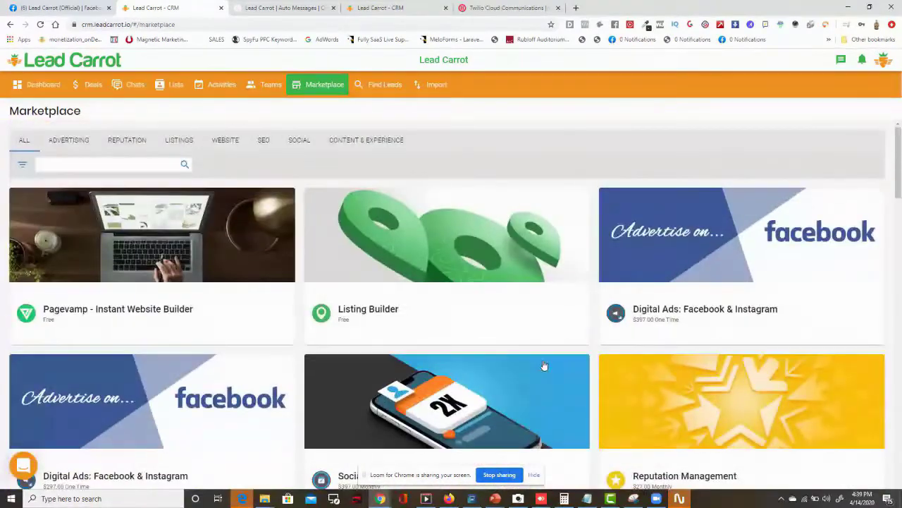
# Search Find Leads for the chiropractor category in Milwaukee, WI, US, and stop the live search once leads are listed
pyautogui.click(396, 86)
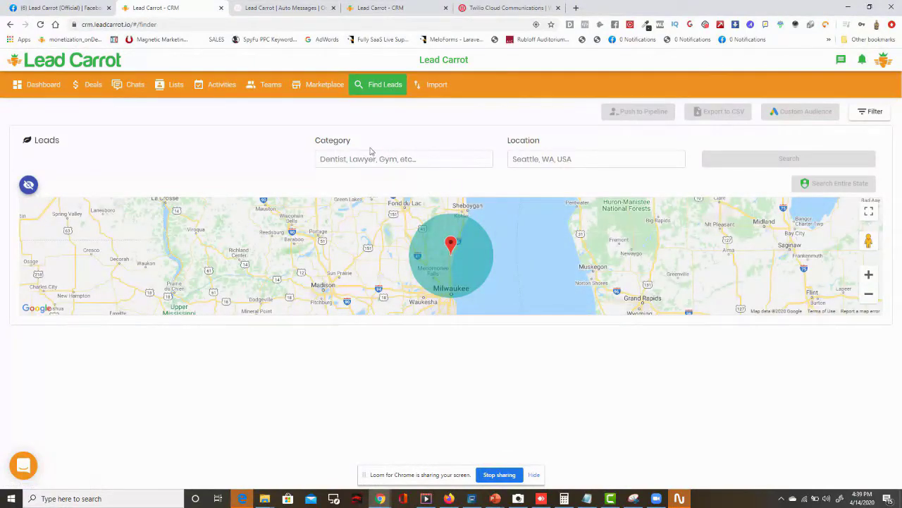
pyautogui.click(408, 156)
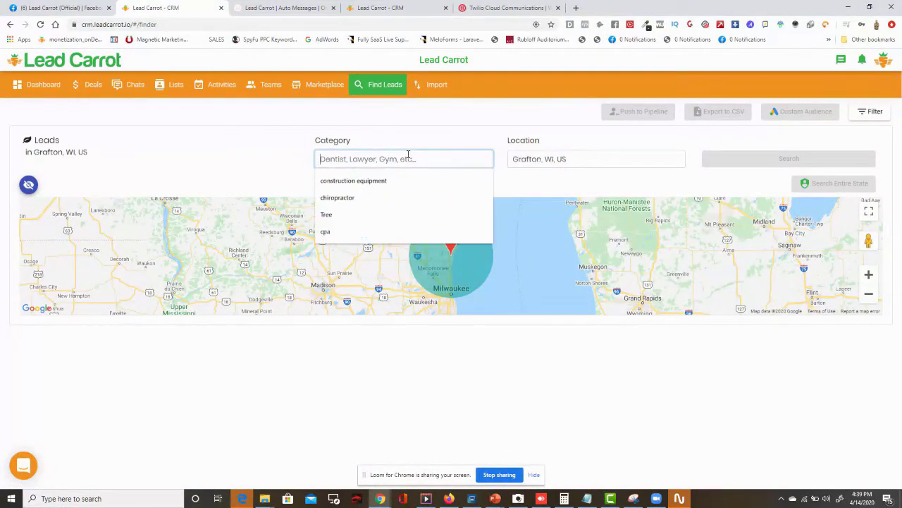
pyautogui.click(383, 197)
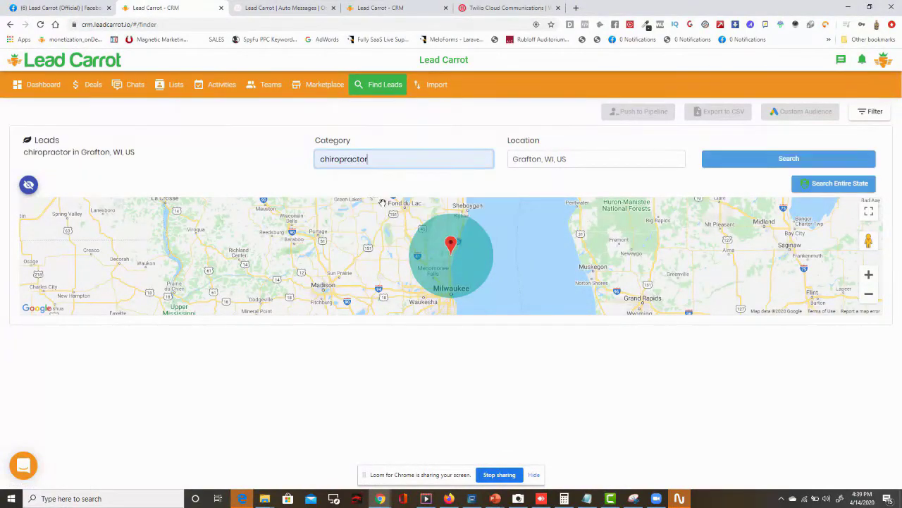
pyautogui.tripleClick(543, 159)
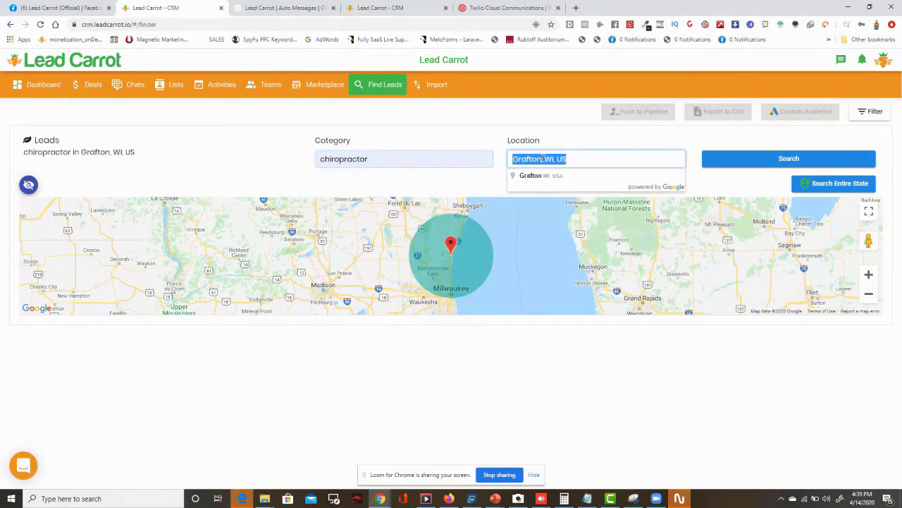
pyautogui.write('mil')
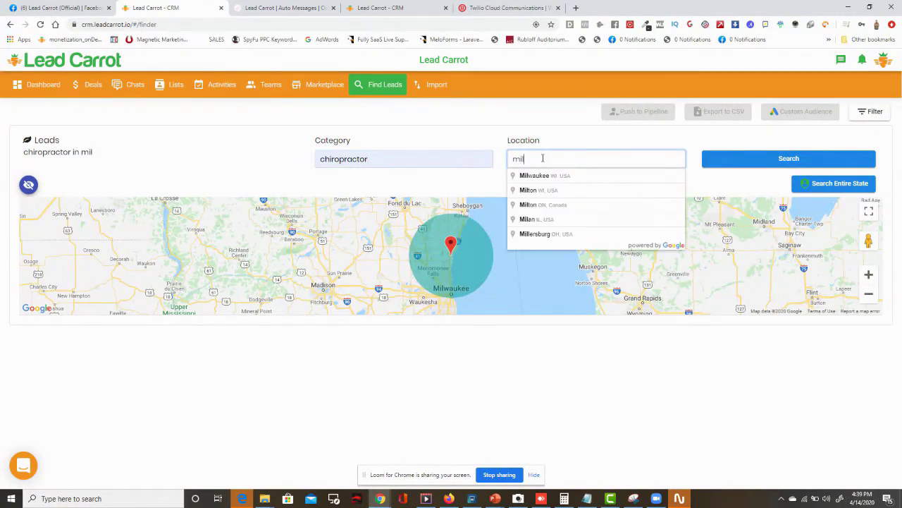
pyautogui.click(546, 175)
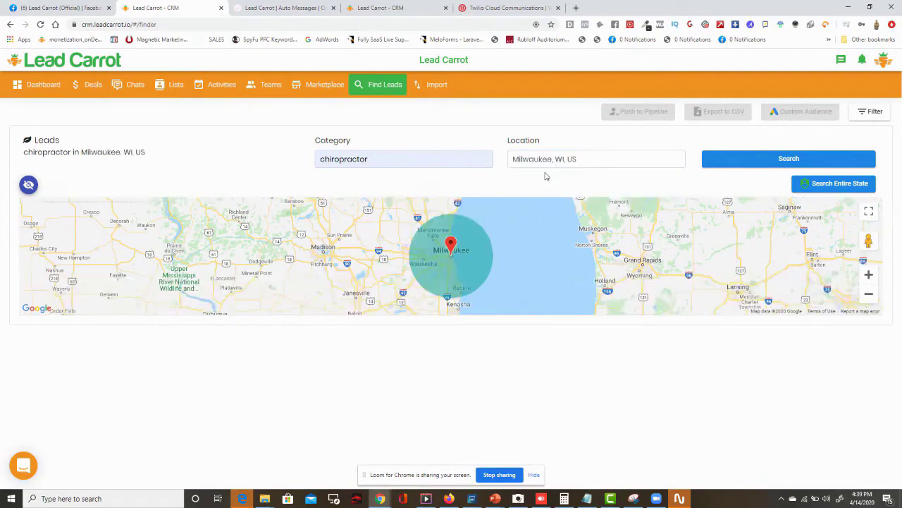
pyautogui.click(743, 159)
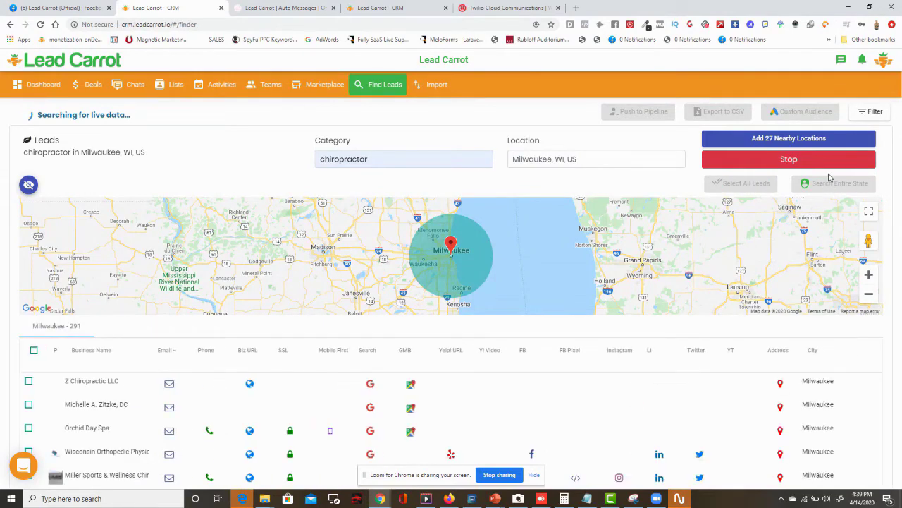
pyautogui.click(727, 165)
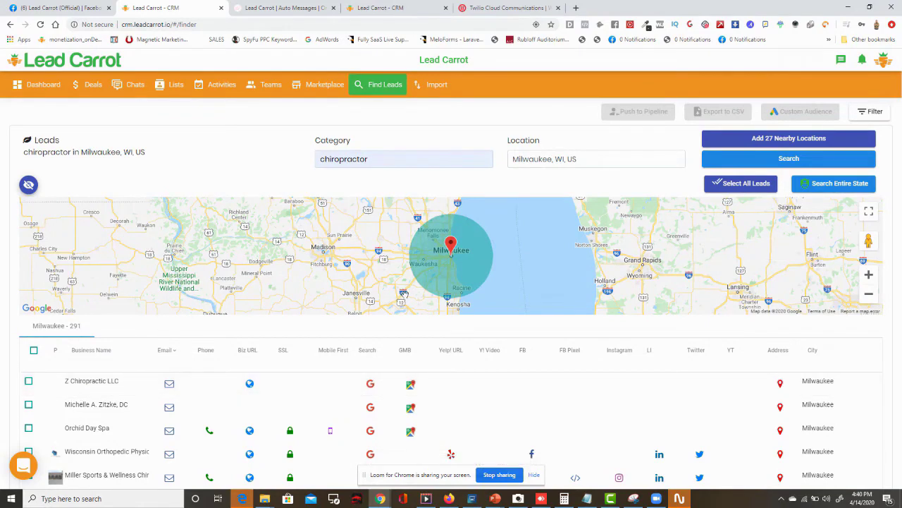
# Select all the listed Milwaukee leads and view the Push To Pipeline and Global Filter Options dialogs, closing both without applying anything
pyautogui.click(34, 351)
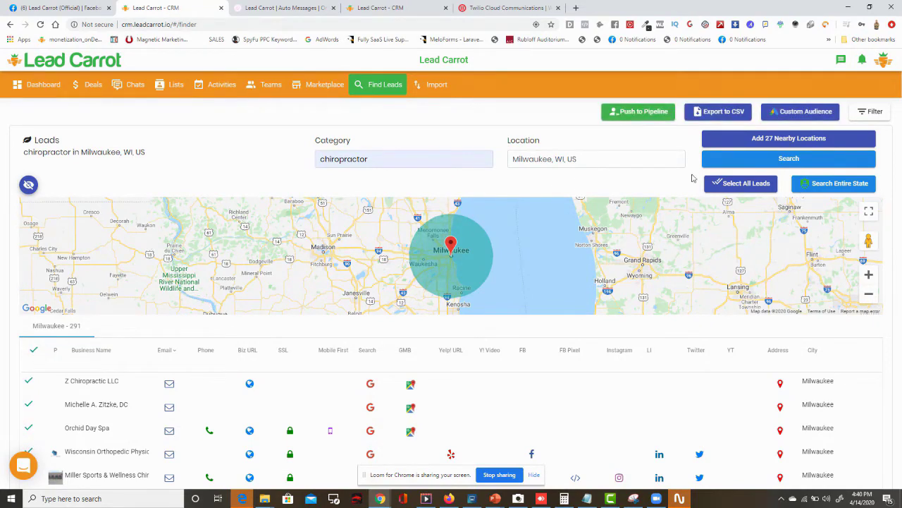
pyautogui.click(661, 117)
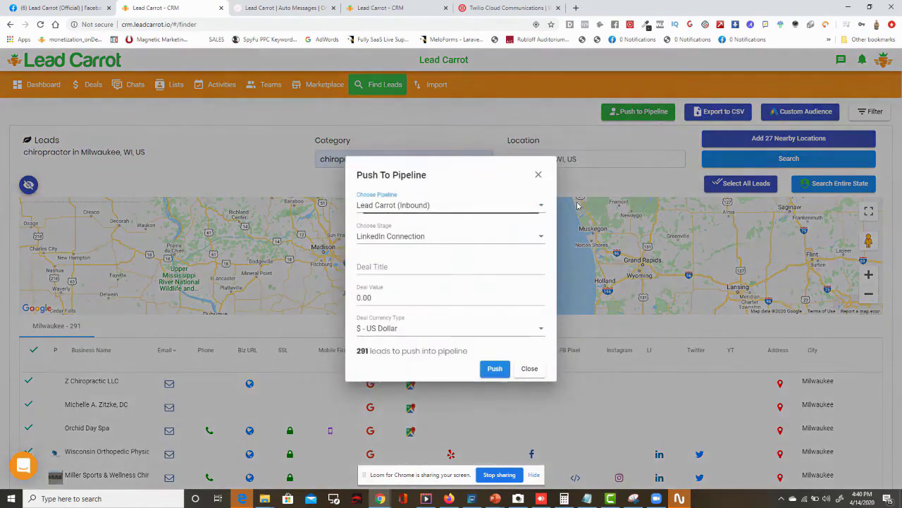
pyautogui.click(461, 266)
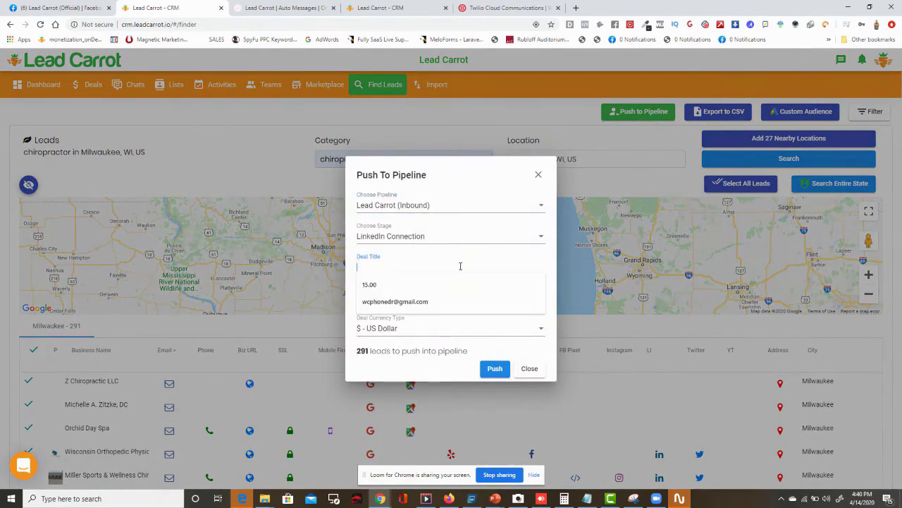
pyautogui.click(504, 235)
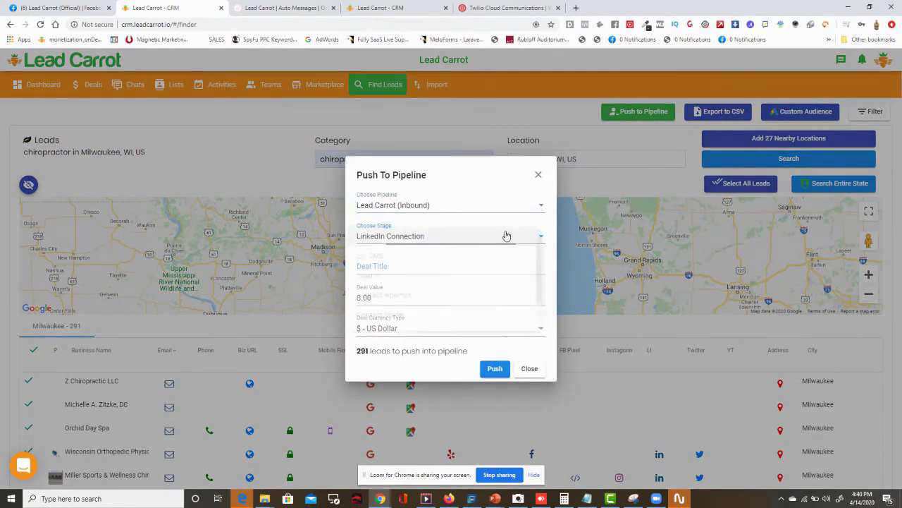
pyautogui.click(504, 189)
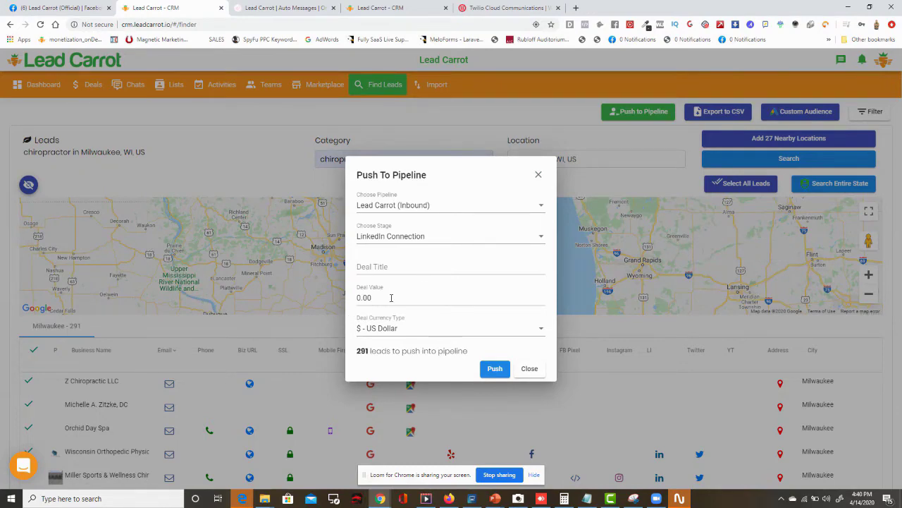
pyautogui.click(538, 175)
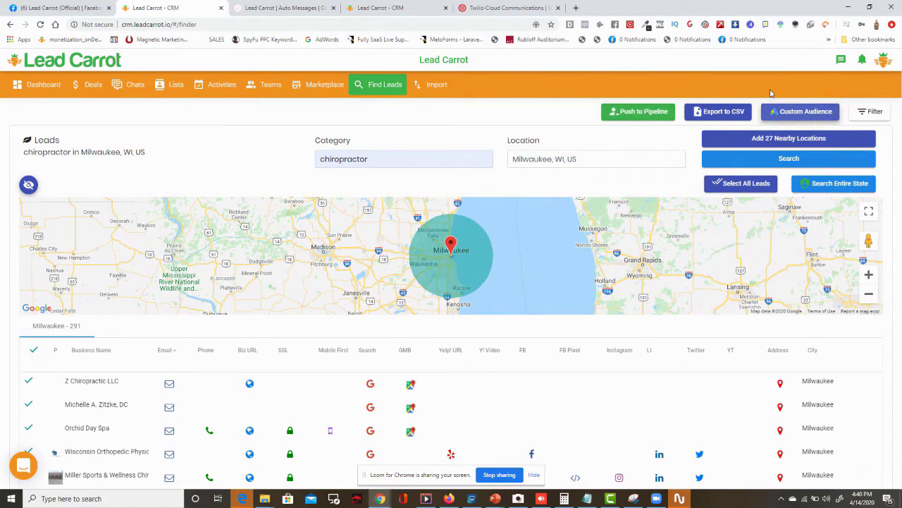
pyautogui.click(872, 112)
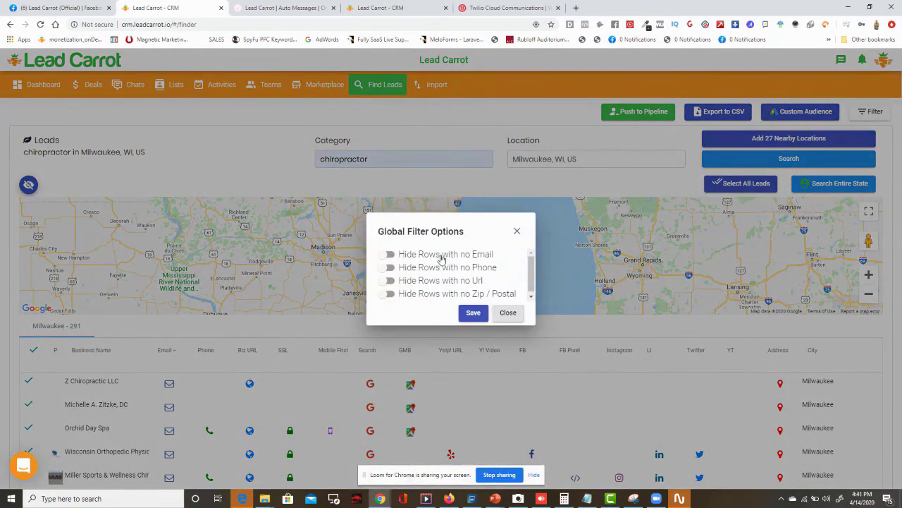
pyautogui.click(518, 230)
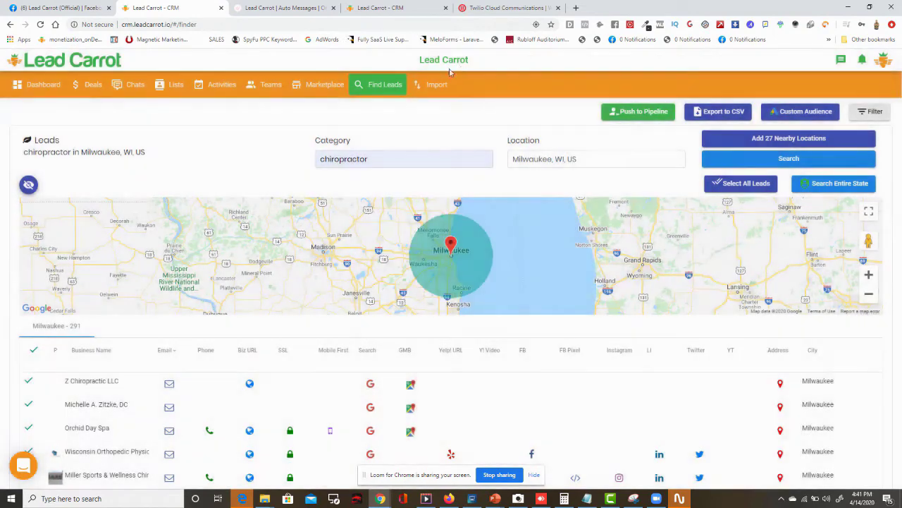
# Upload the CPA leads file cpa_in_seattl...020-04-14.csv on the Import Data page
pyautogui.click(438, 85)
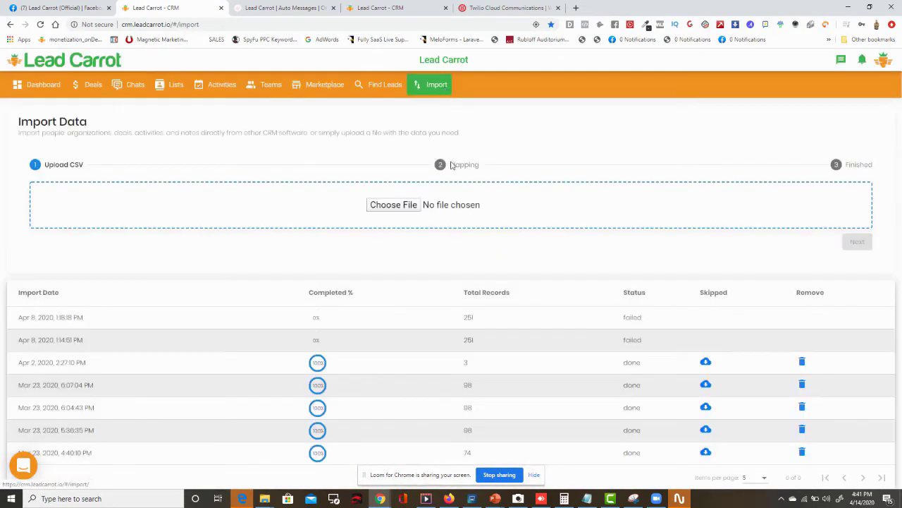
pyautogui.click(412, 206)
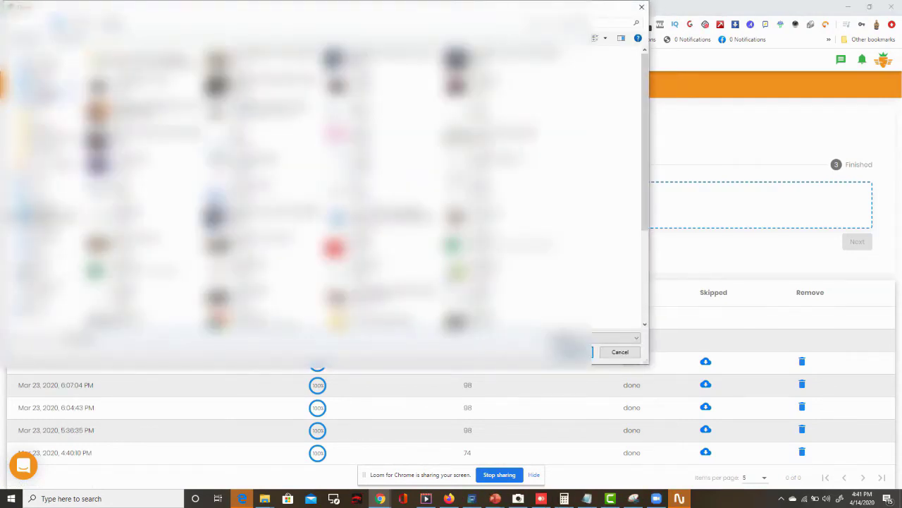
pyautogui.click(45, 70)
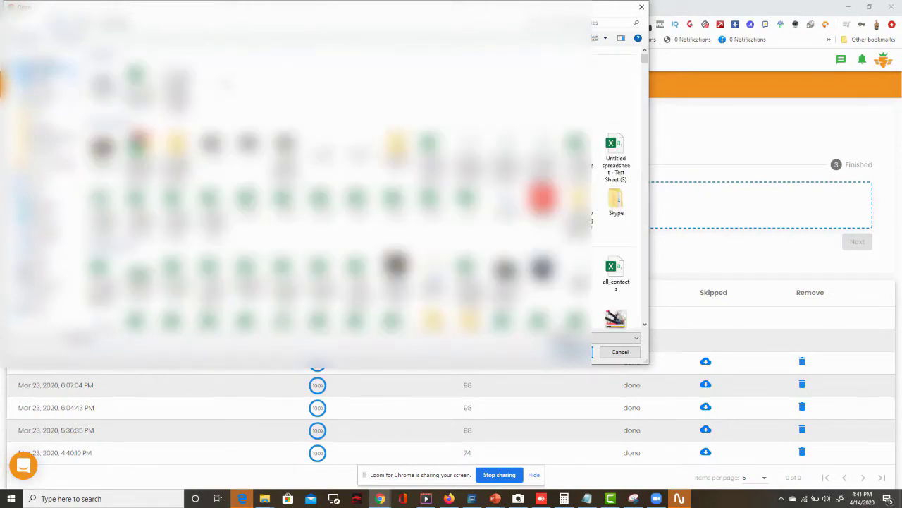
pyautogui.click(143, 89)
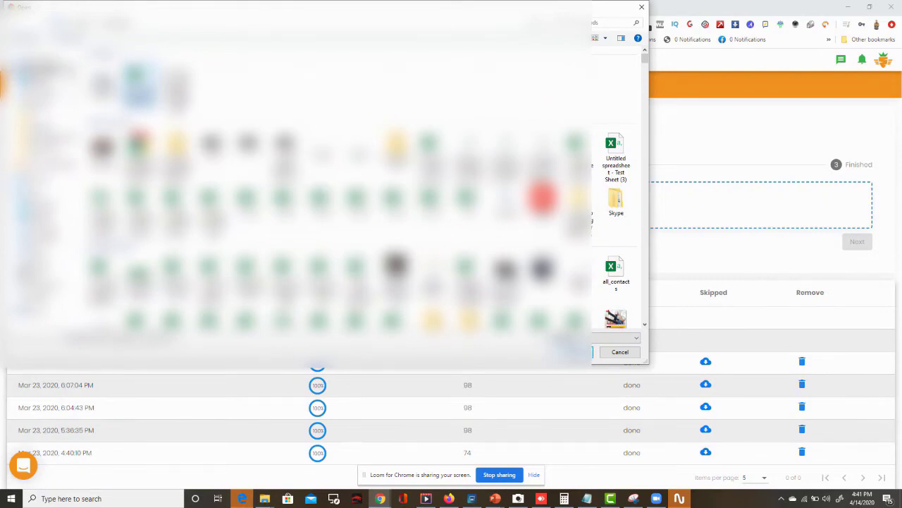
pyautogui.click(573, 351)
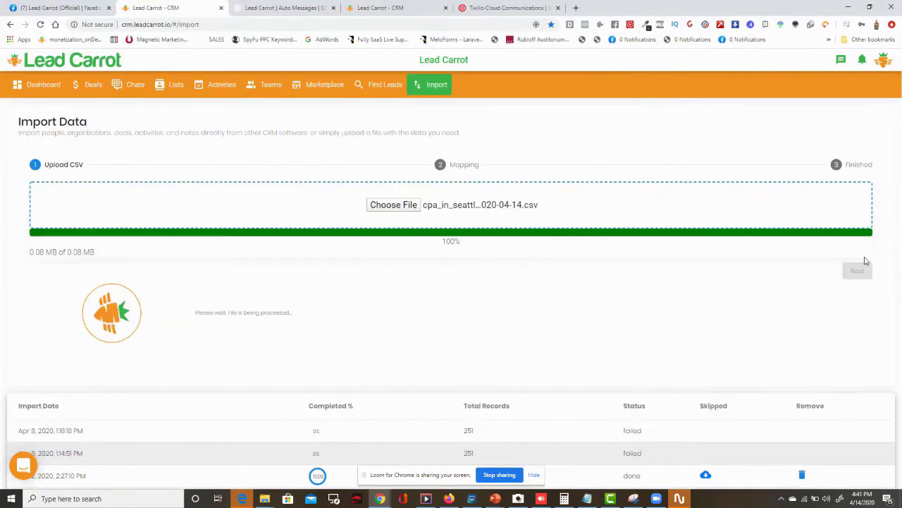
# Continue to the mapping stage, mark the CSV's first row as header and assign the import to the Webinar Demo team
pyautogui.click(859, 271)
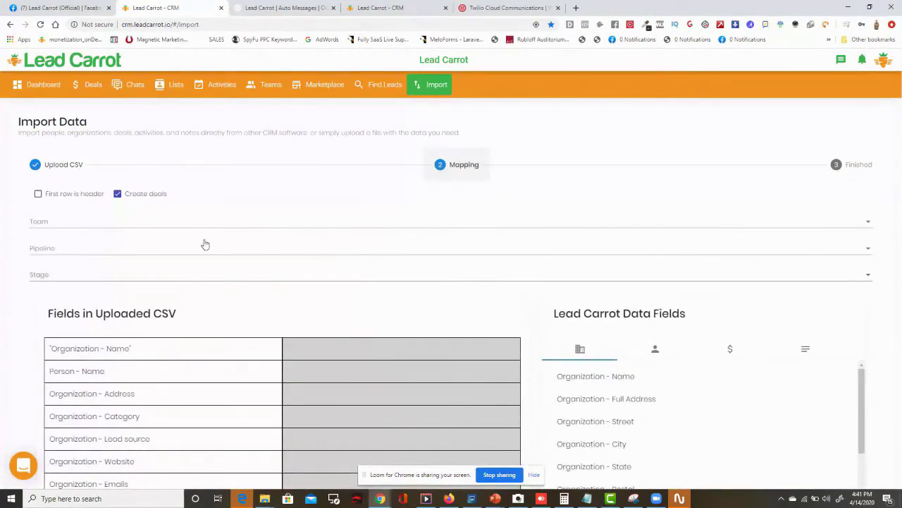
pyautogui.click(50, 196)
pyautogui.click(51, 223)
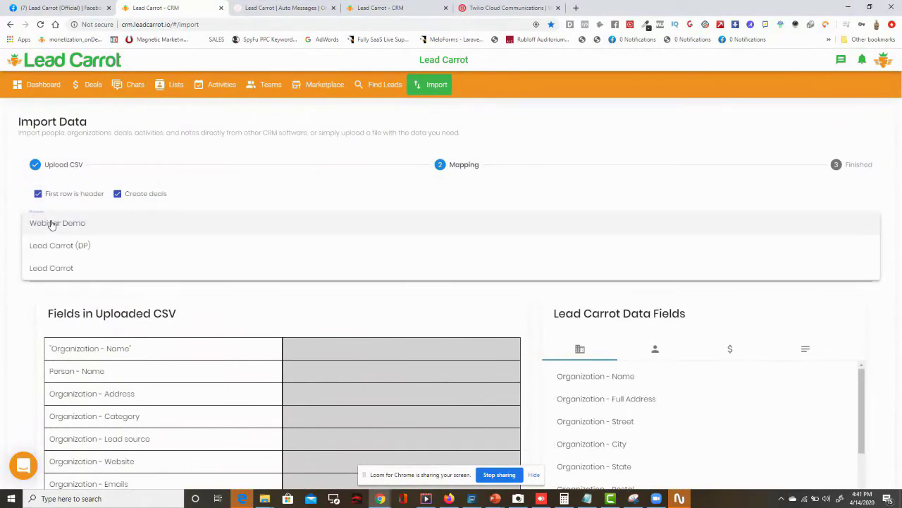
pyautogui.click(51, 223)
# Map the CSV's organization name to Organization - Name and its person name to Person - Full Name
pyautogui.scroll(-4, 134, 253)
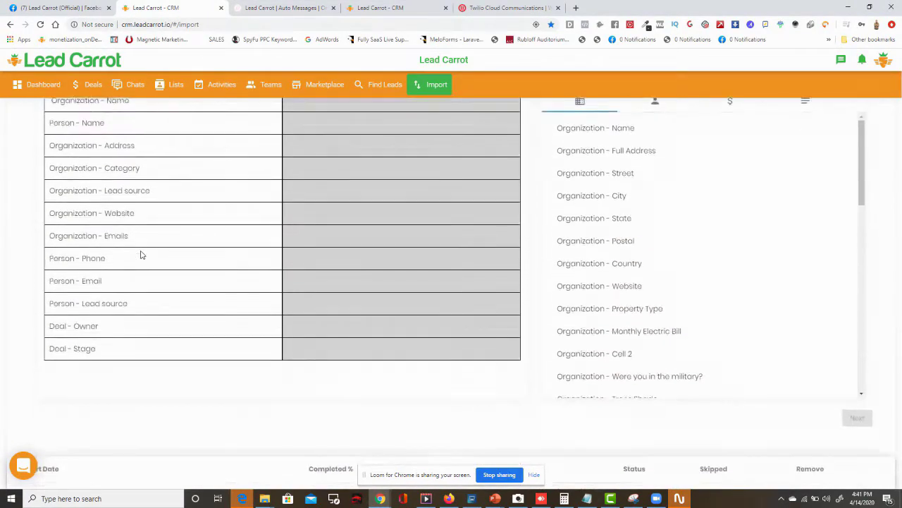
pyautogui.scroll(1, 141, 254)
pyautogui.moveTo(553, 170); pyautogui.dragTo(475, 151)
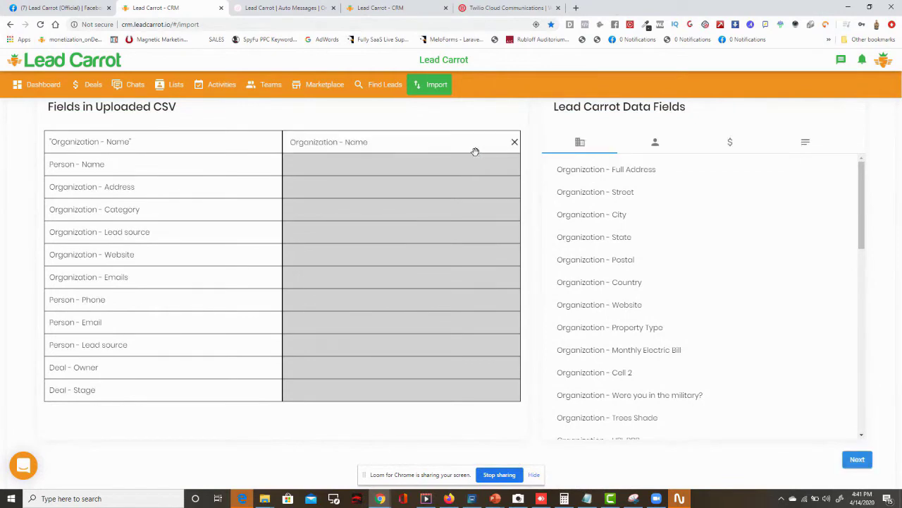
pyautogui.click(655, 144)
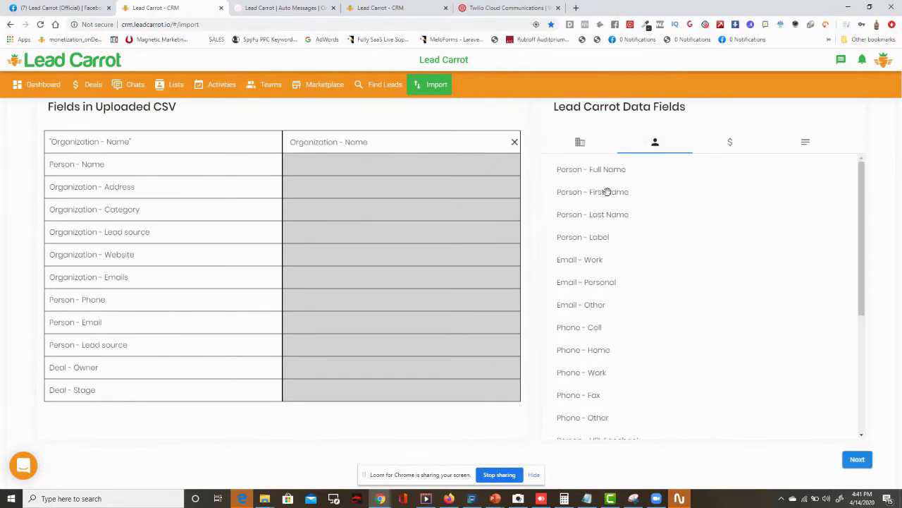
pyautogui.moveTo(604, 191); pyautogui.dragTo(490, 174)
# Map the CSV's Organization - Address field to Organization - Full Address
pyautogui.scroll(-1, 621, 256)
pyautogui.scroll(4, 620, 262)
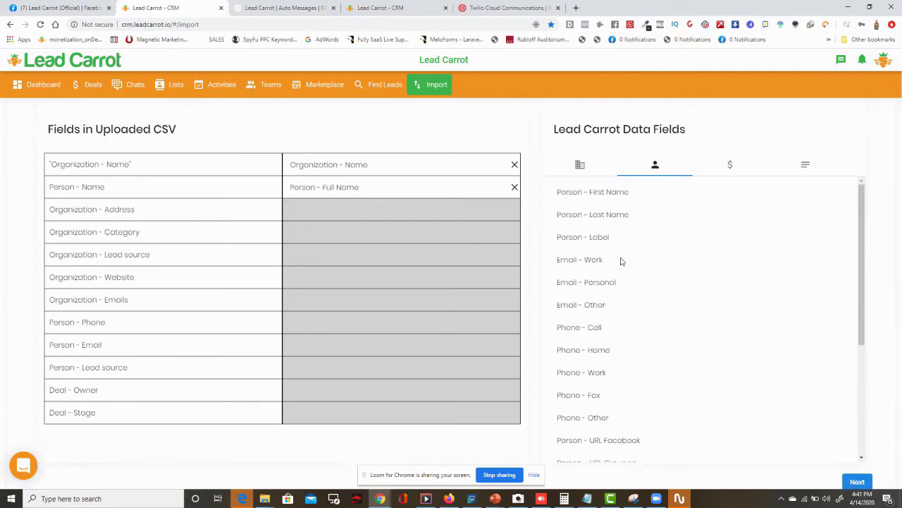
pyautogui.click(582, 347)
pyautogui.scroll(-3, 511, 318)
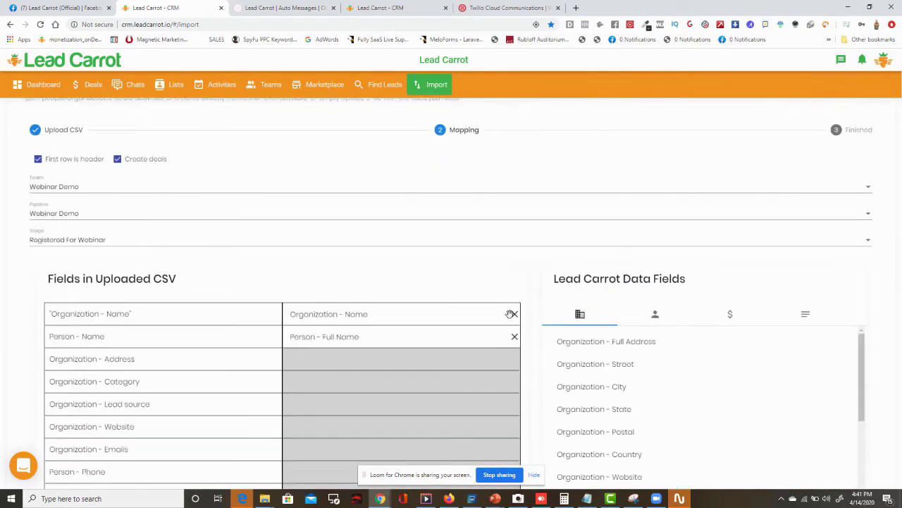
pyautogui.moveTo(575, 167); pyautogui.dragTo(496, 184)
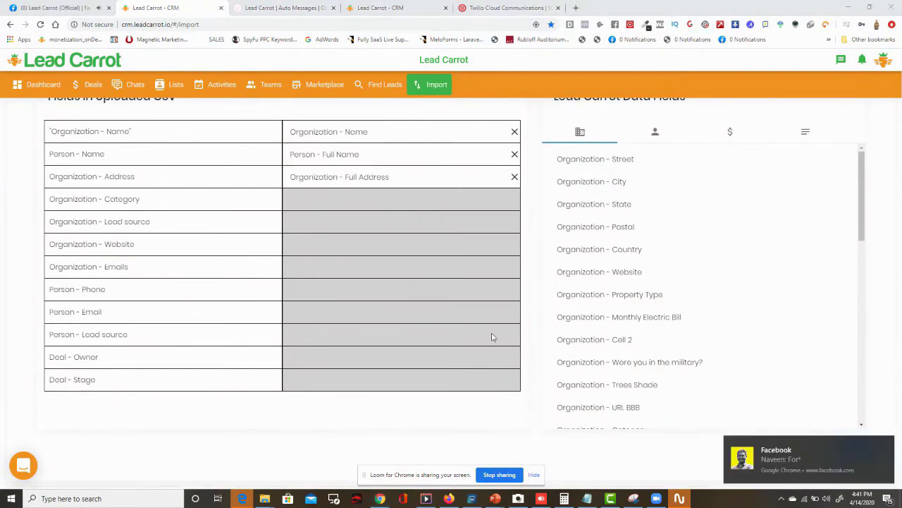
# Dismiss the Facebook notifications and mute the computer's speakers
pyautogui.click(886, 445)
pyautogui.scroll(3, 453, 339)
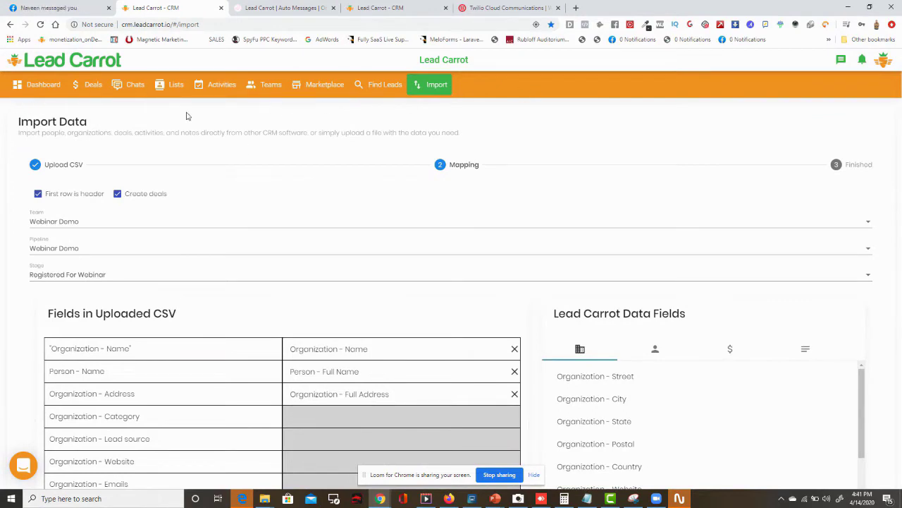
pyautogui.click(885, 444)
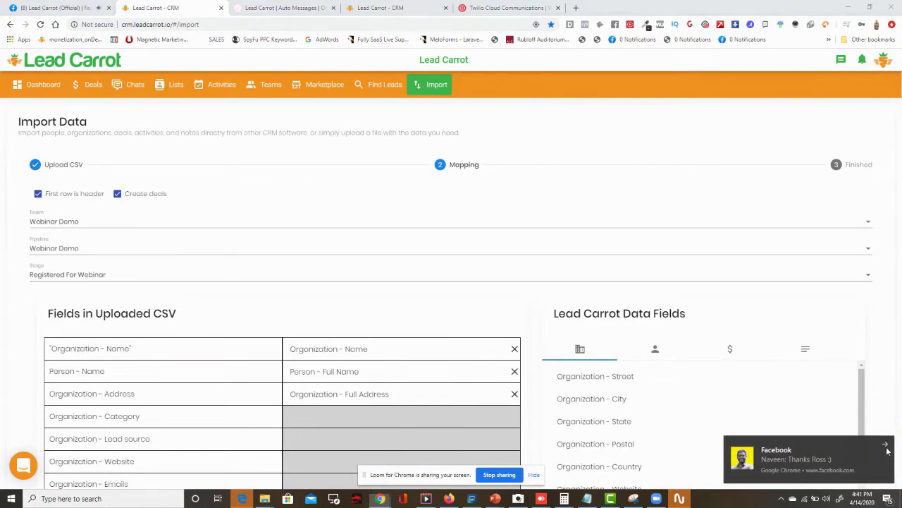
pyautogui.click(826, 498)
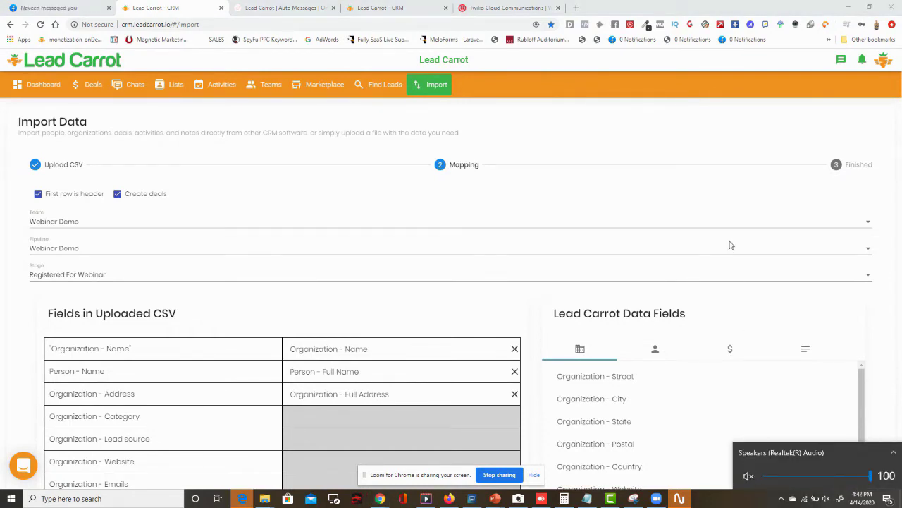
pyautogui.click(728, 200)
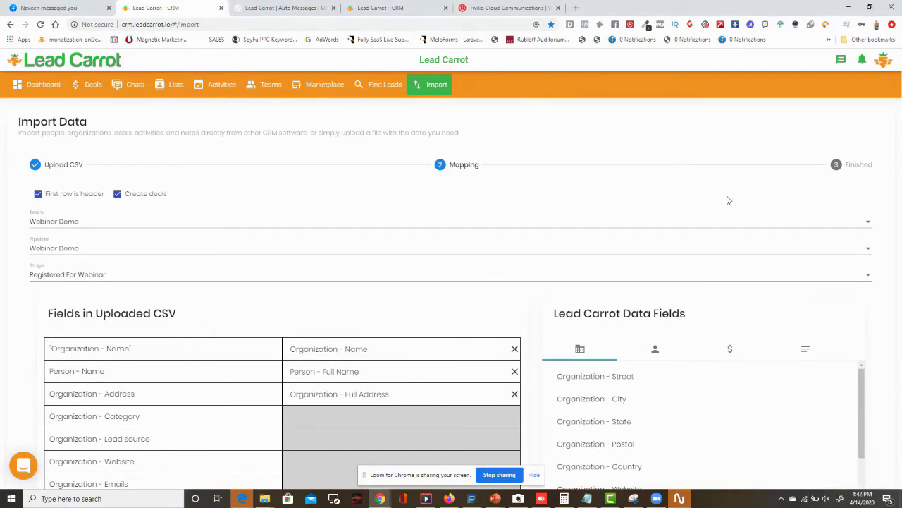
# Open Company Settings and look through the Manage Users, Manage Pipelines and Global Setting pages
pyautogui.click(887, 63)
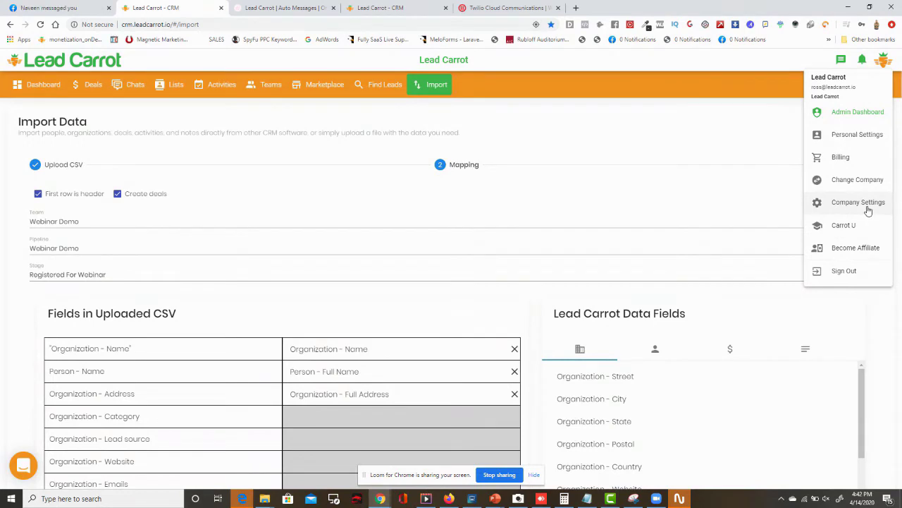
pyautogui.click(869, 210)
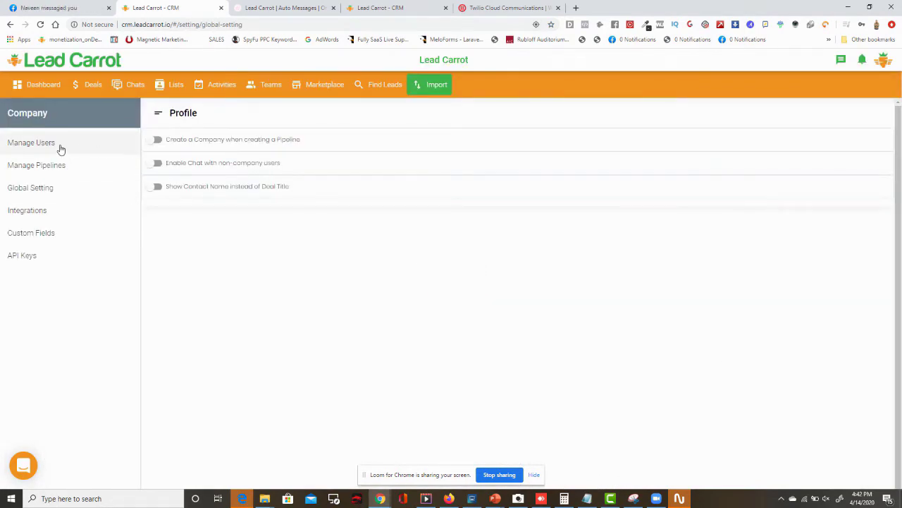
pyautogui.click(61, 146)
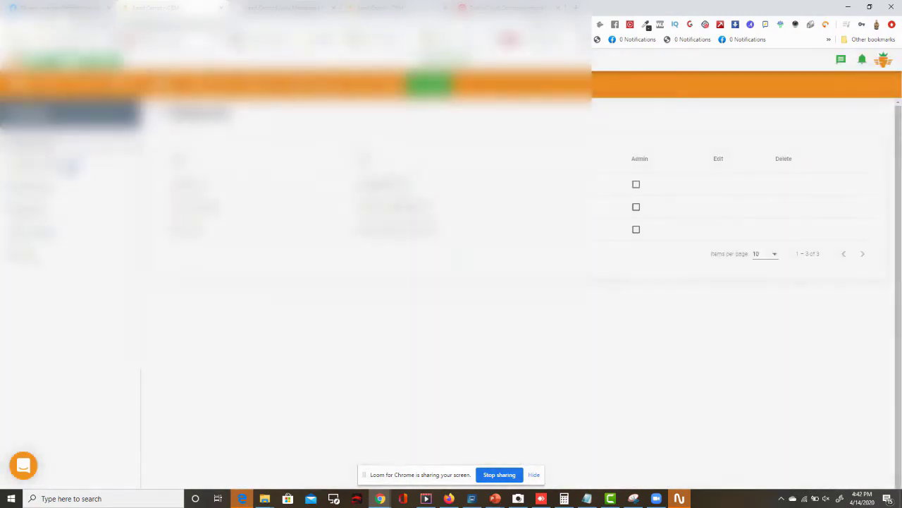
pyautogui.click(69, 169)
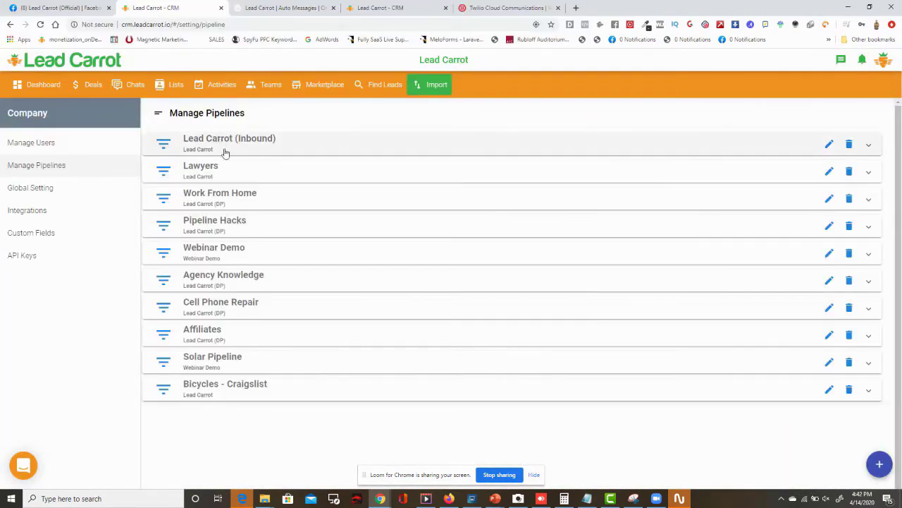
pyautogui.click(49, 191)
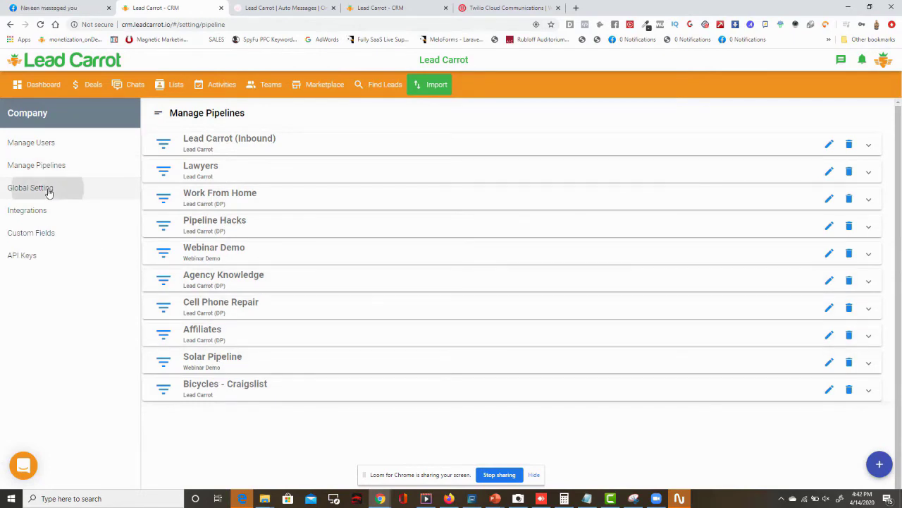
# View the Add Twilio form among the company integrations and close it without adding anything
pyautogui.click(51, 210)
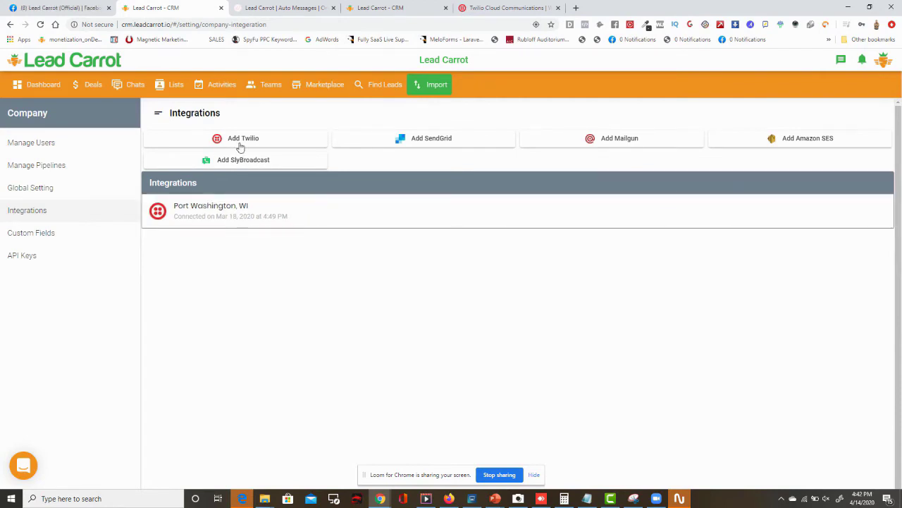
pyautogui.click(262, 140)
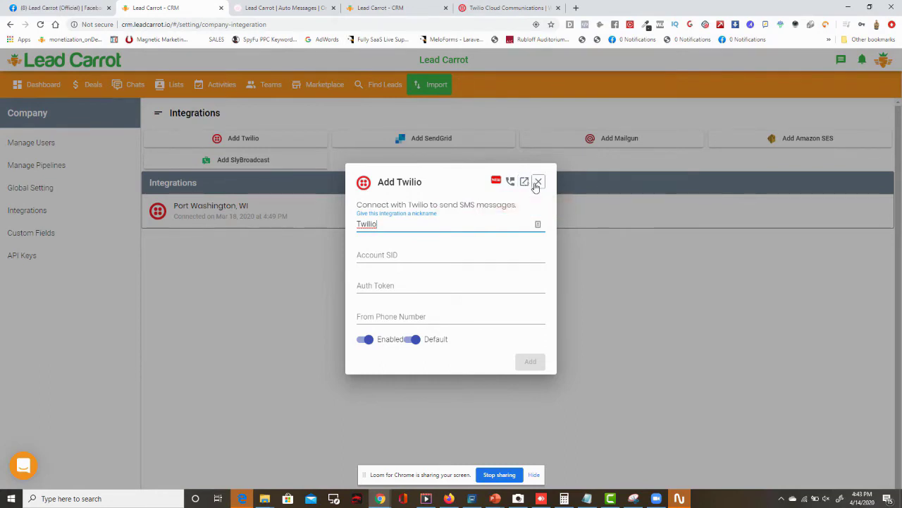
pyautogui.click(537, 183)
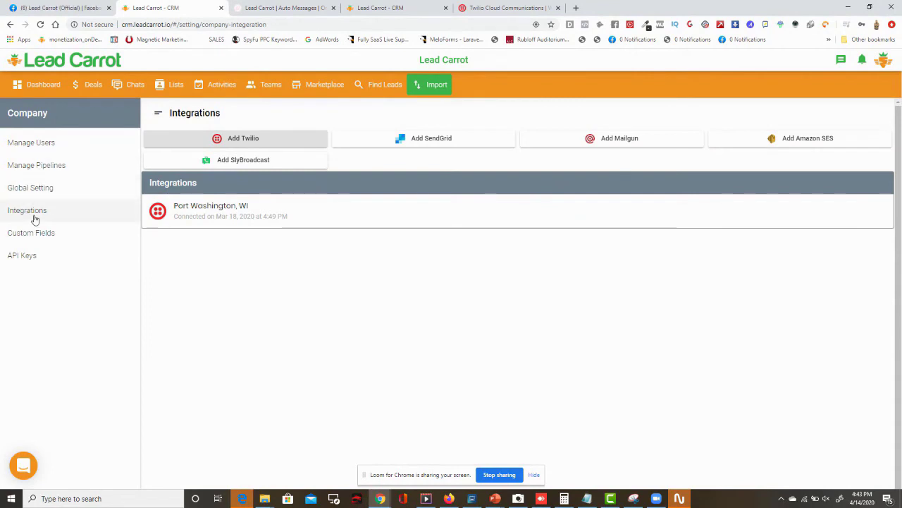
# Open the company's API Keys page and view the support chat, closing it without starting a conversation
pyautogui.click(46, 258)
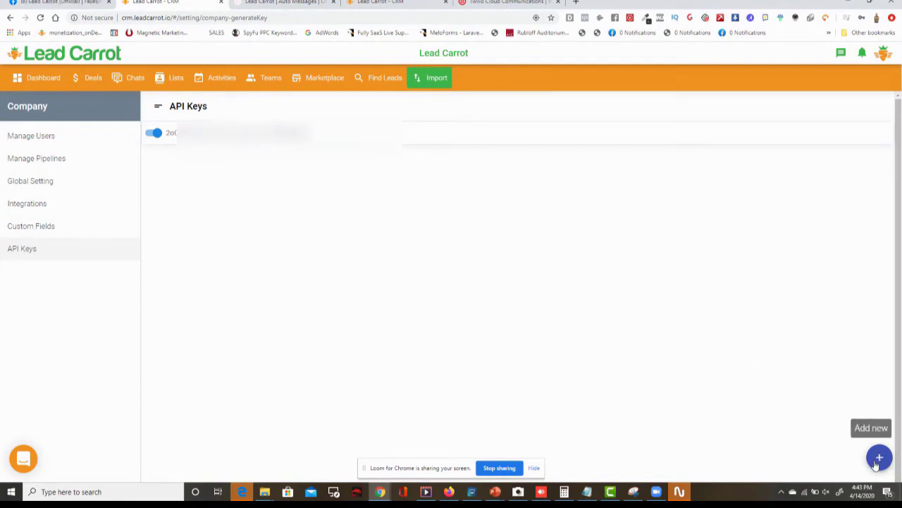
pyautogui.click(23, 460)
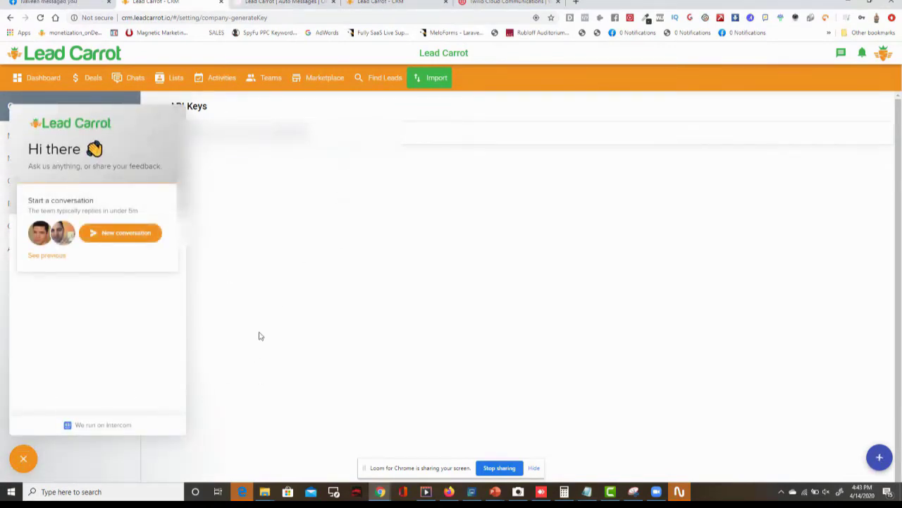
pyautogui.click(28, 466)
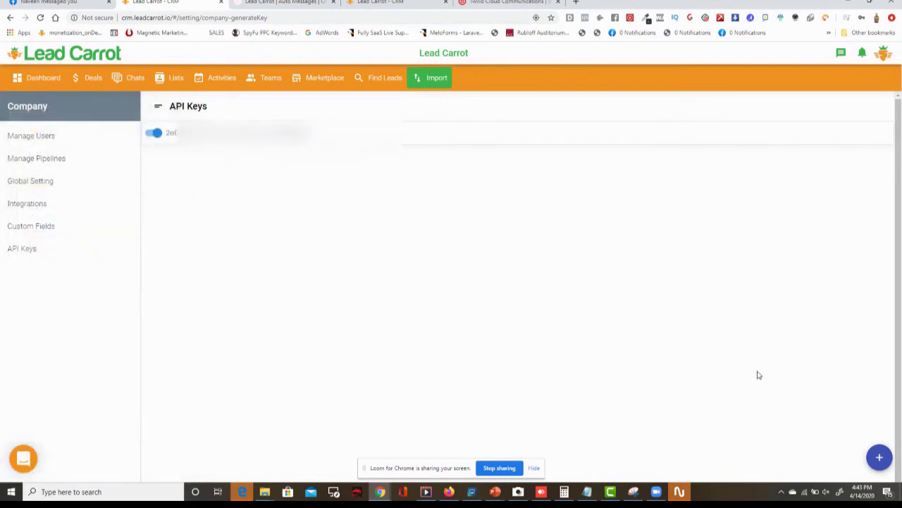
# Generate a new company API key and copy it, ending on the API Keys page
pyautogui.click(885, 457)
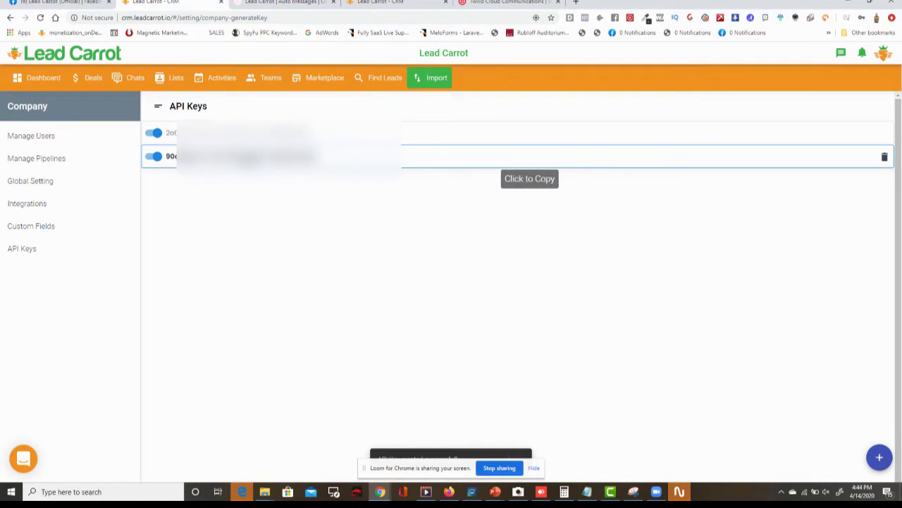
pyautogui.click(249, 158)
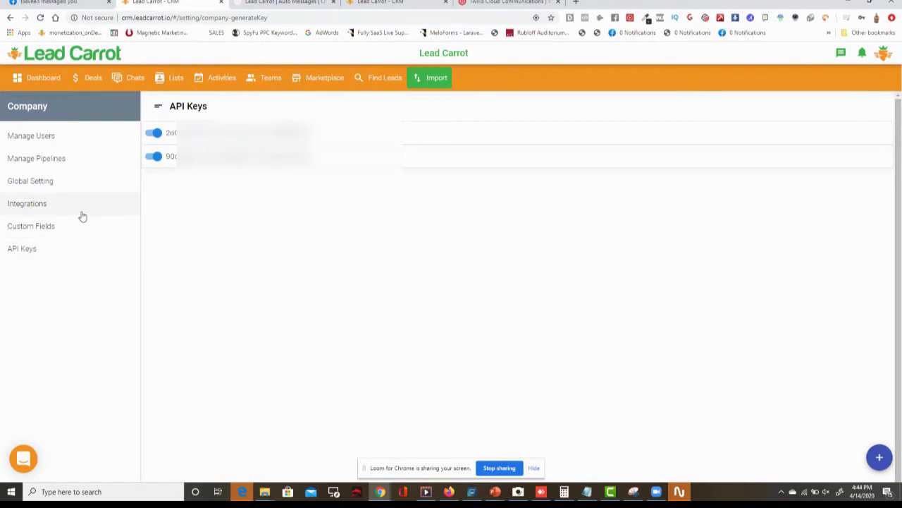
pyautogui.click(54, 210)
pyautogui.click(47, 249)
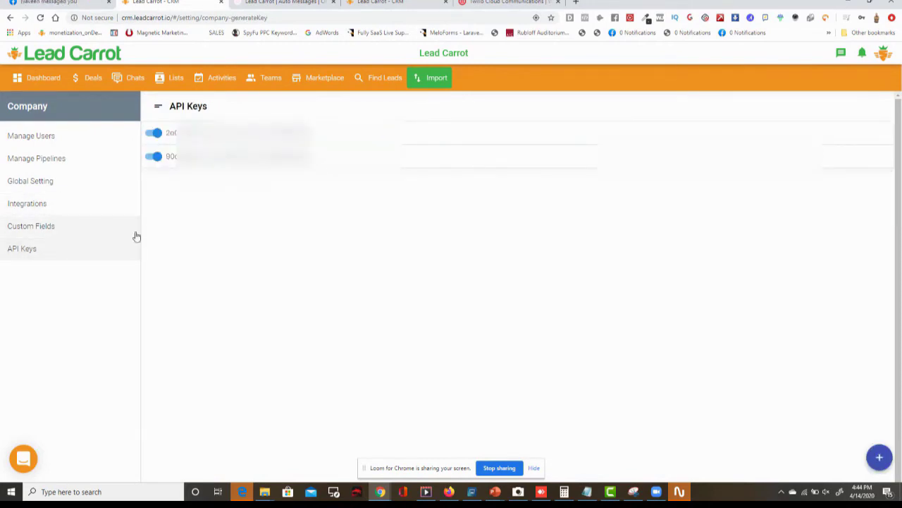
# Switch to the Twilio console and open the first active phone number's configuration
pyautogui.click(498, 6)
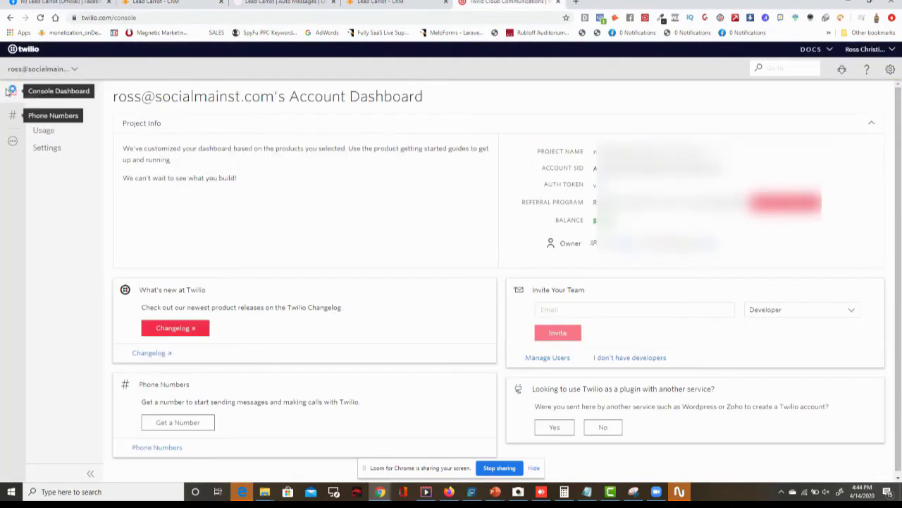
pyautogui.click(13, 118)
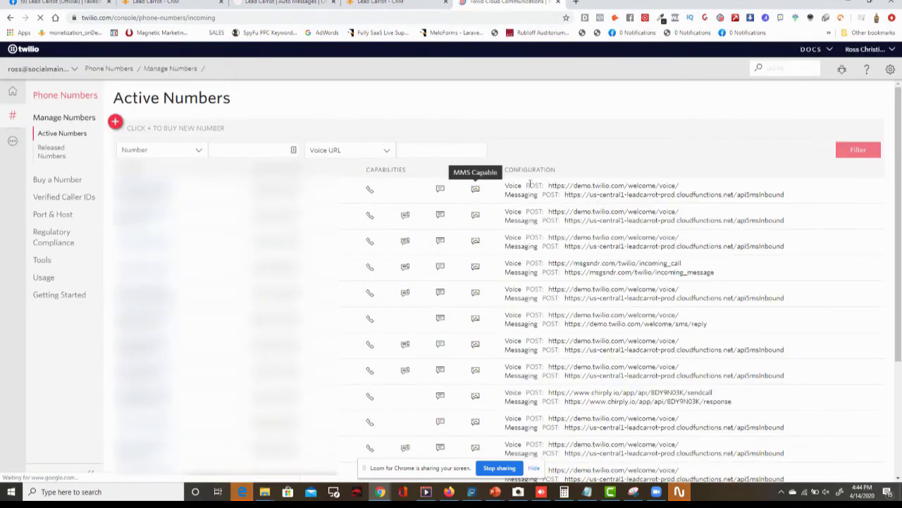
pyautogui.click(145, 189)
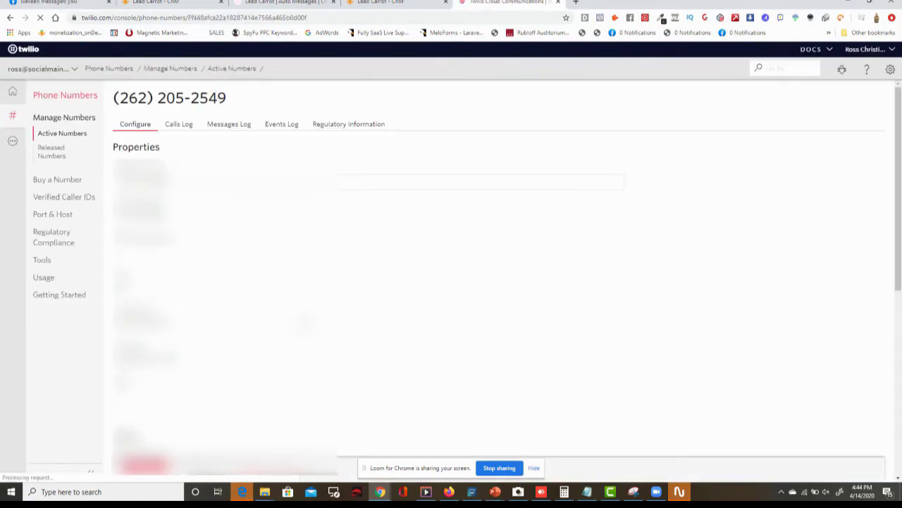
pyautogui.scroll(-1, 493, 282)
pyautogui.scroll(-4, 451, 282)
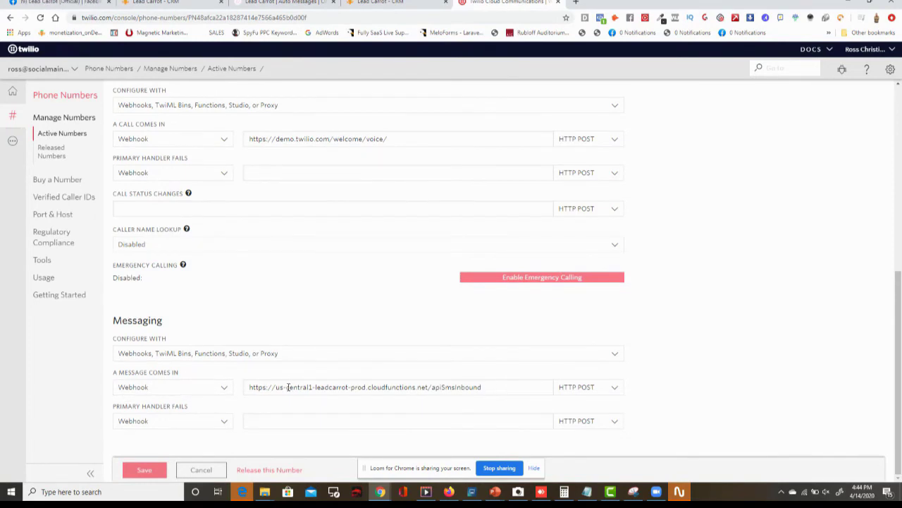
pyautogui.click(288, 387)
pyautogui.hotkey('ctrl', 'a')
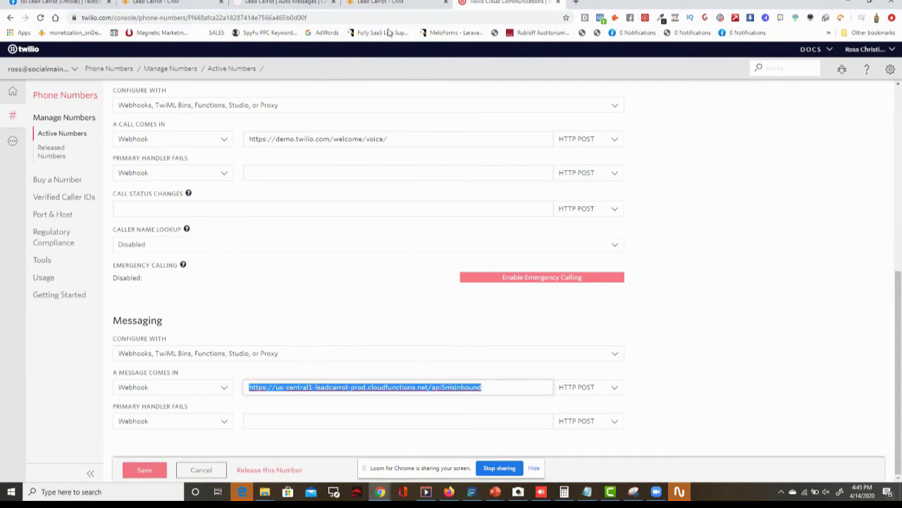
# Switch back to the Lead Carrot dashboard and open Manage Pipelines in the Company Settings
pyautogui.click(390, 2)
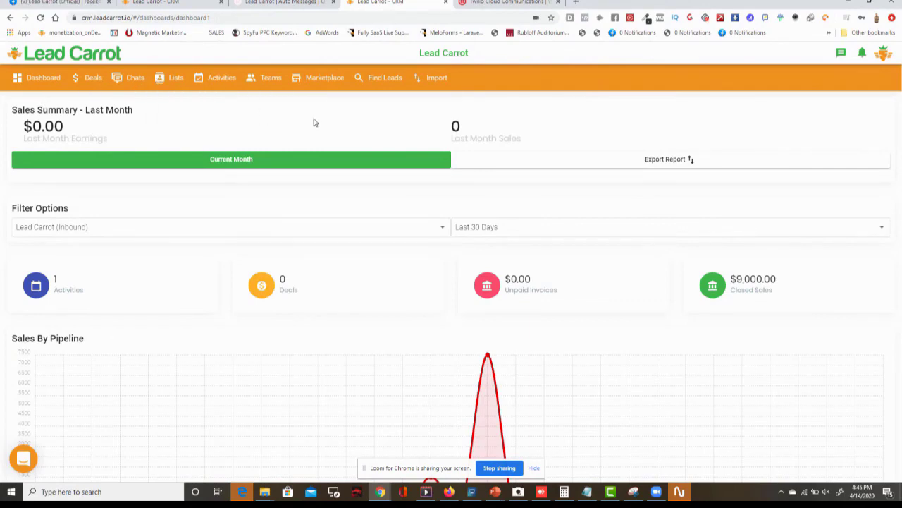
pyautogui.click(883, 55)
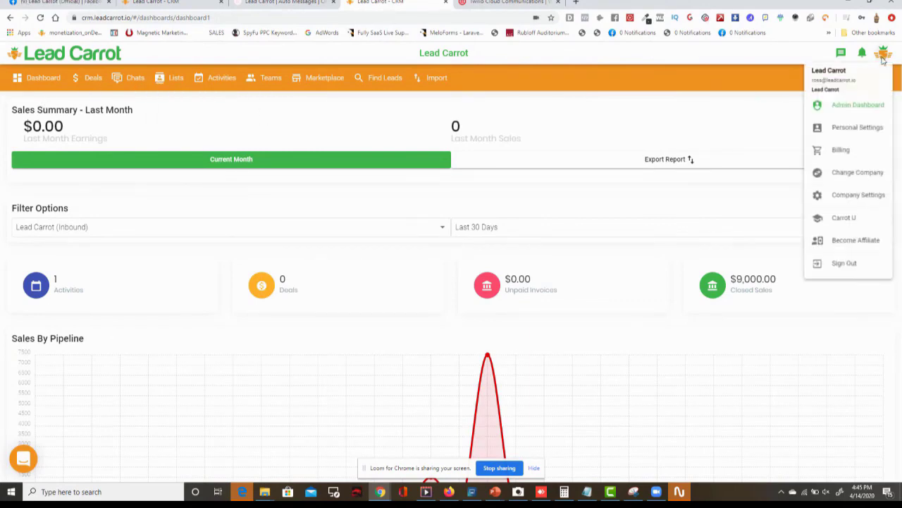
pyautogui.click(858, 196)
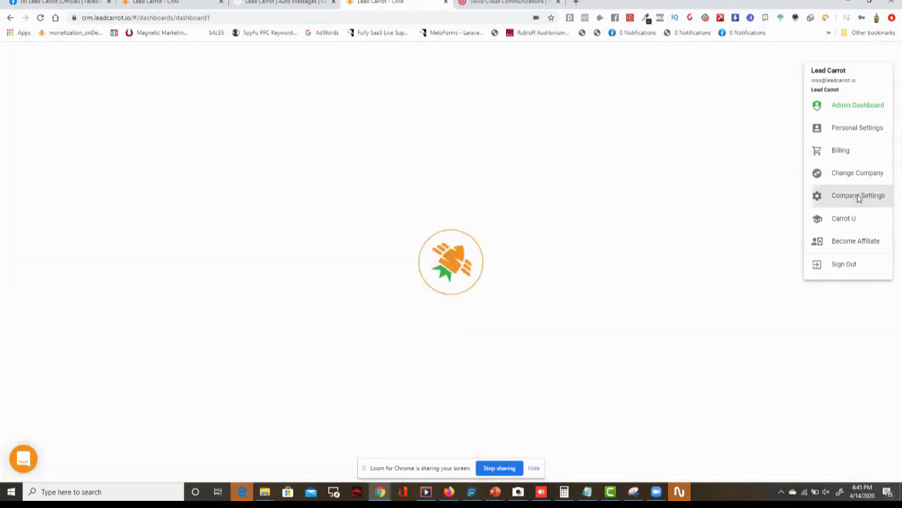
pyautogui.click(60, 161)
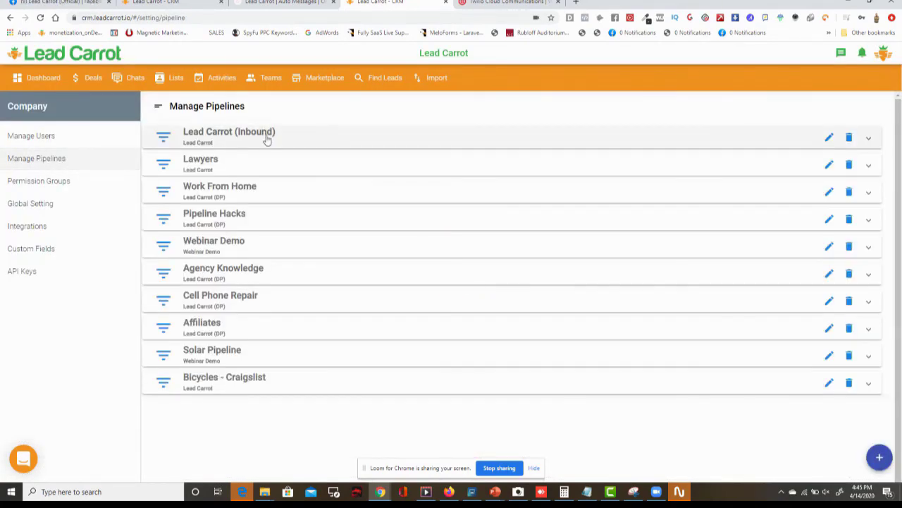
# Review the stages of the Lead Carrot (Inbound) pipeline, collapse it, and expand the Cell Phone Repair pipeline's stages
pyautogui.click(268, 138)
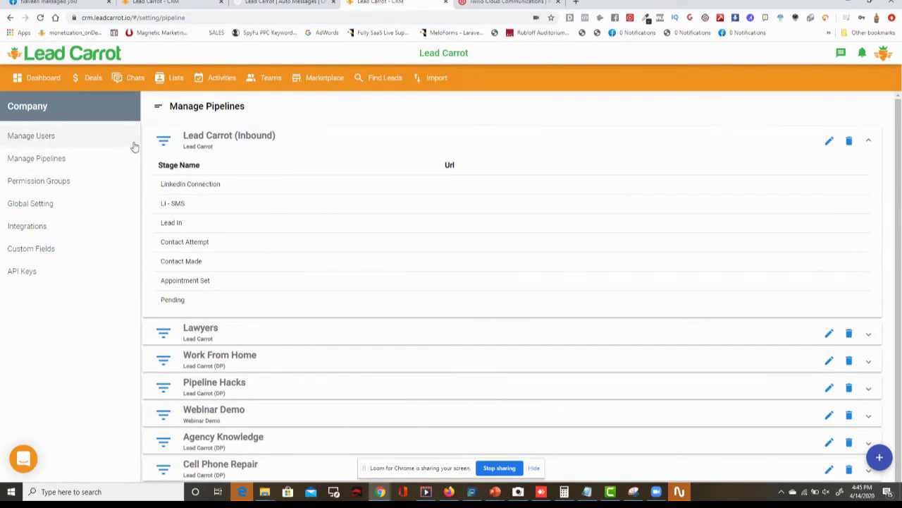
pyautogui.click(210, 135)
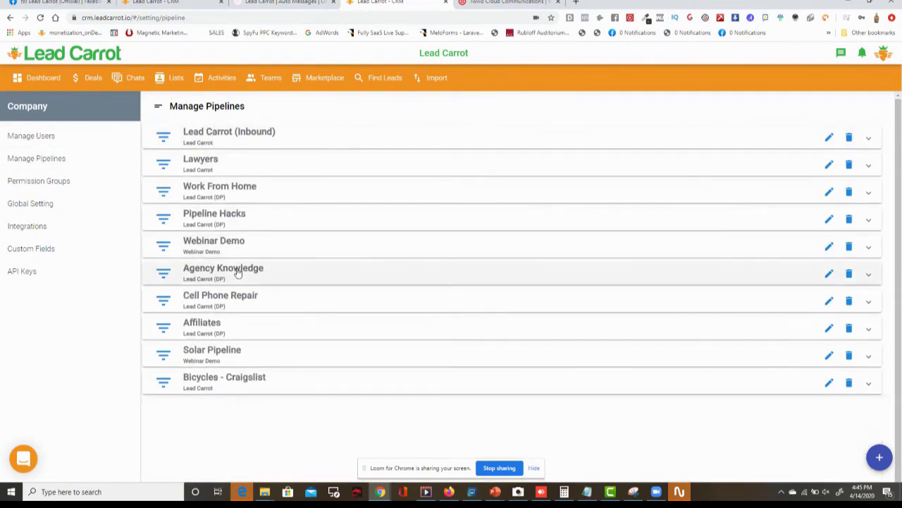
pyautogui.click(221, 304)
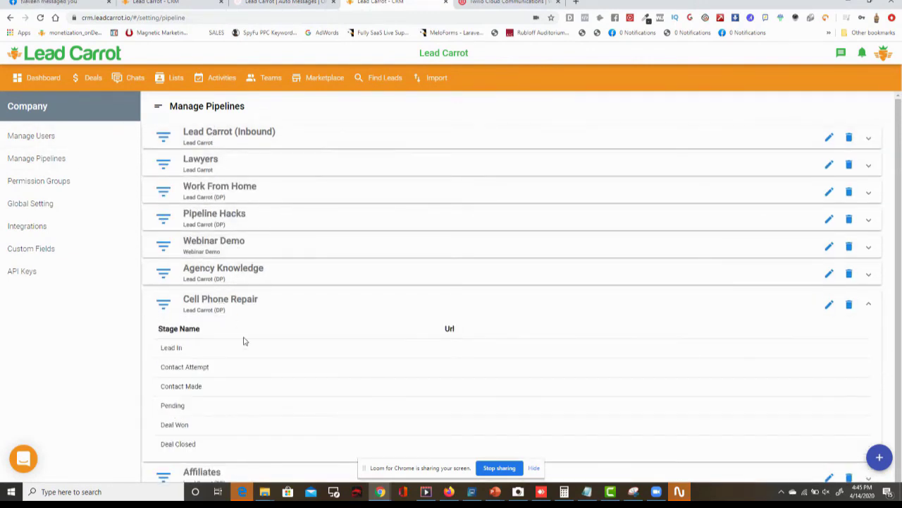
pyautogui.scroll(-1, 241, 351)
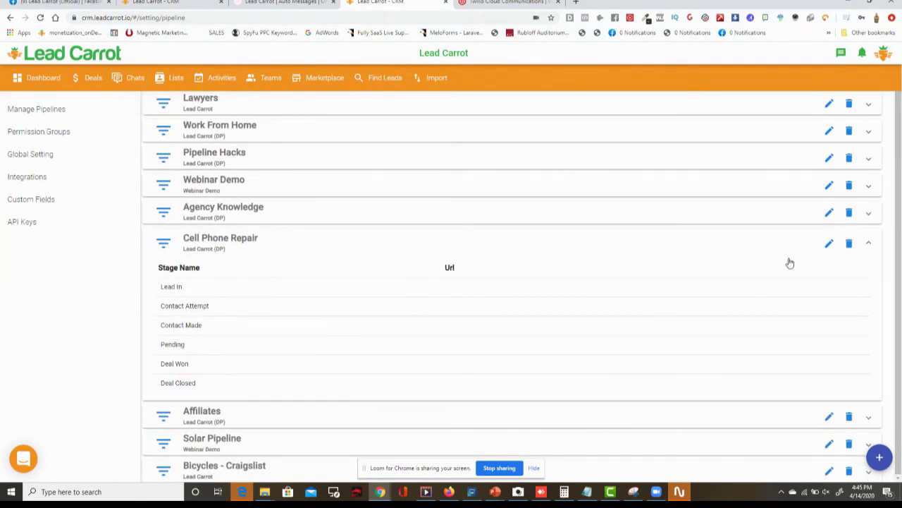
# Edit the Cell Phone Repair pipeline, reordering its stages so Deal Closed comes before Deal Won, and save the pipeline
pyautogui.click(829, 243)
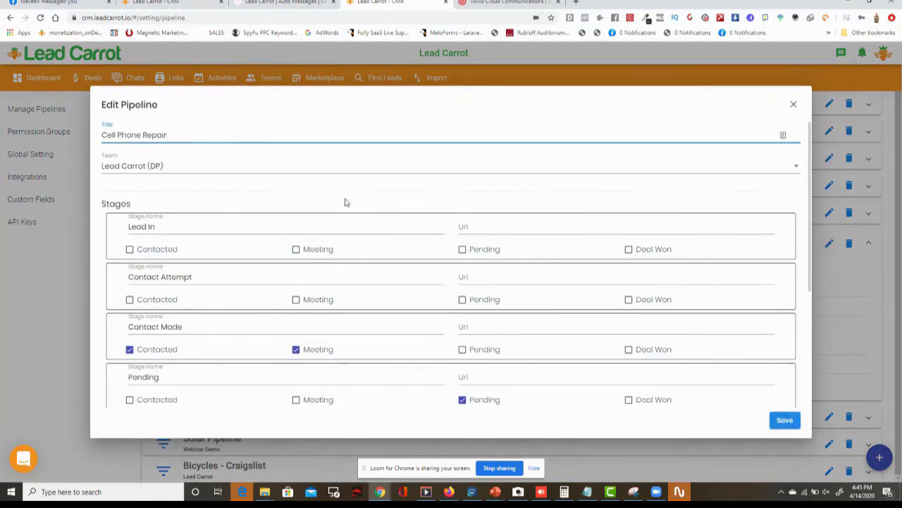
pyautogui.scroll(-1, 396, 273)
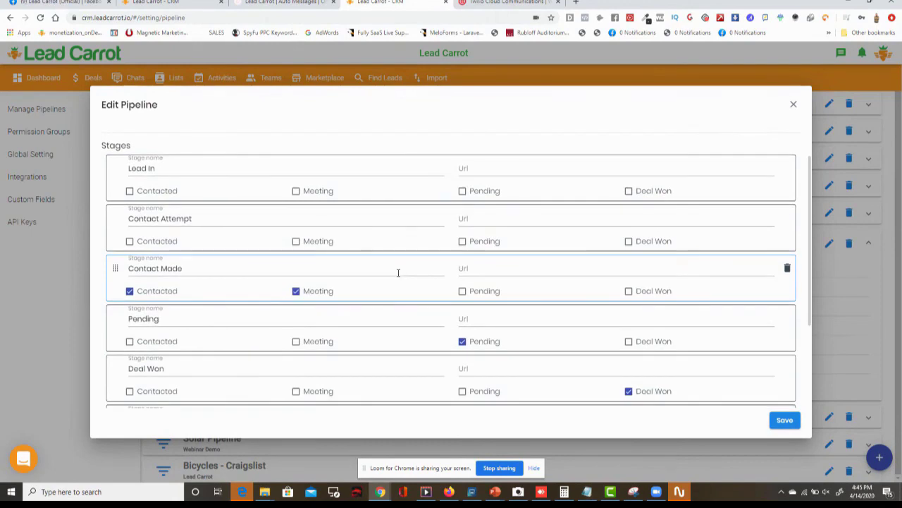
pyautogui.scroll(-2, 399, 272)
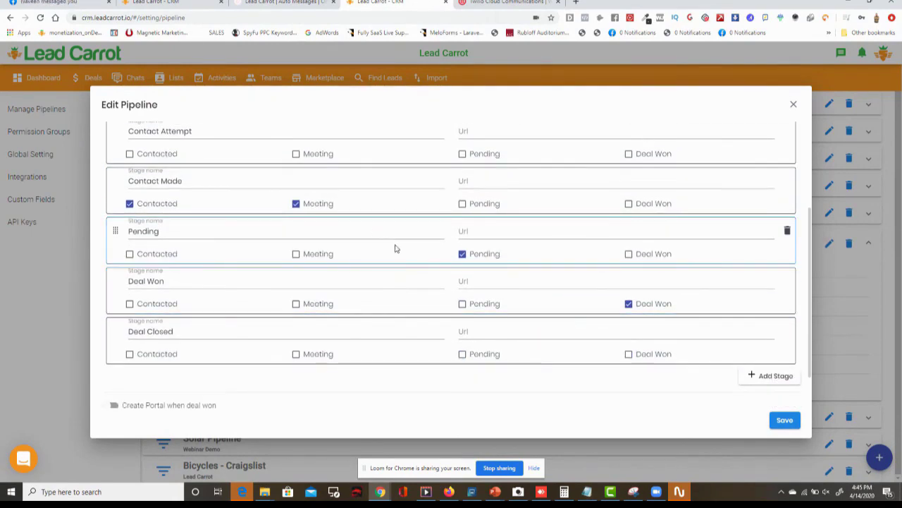
pyautogui.scroll(2, 393, 298)
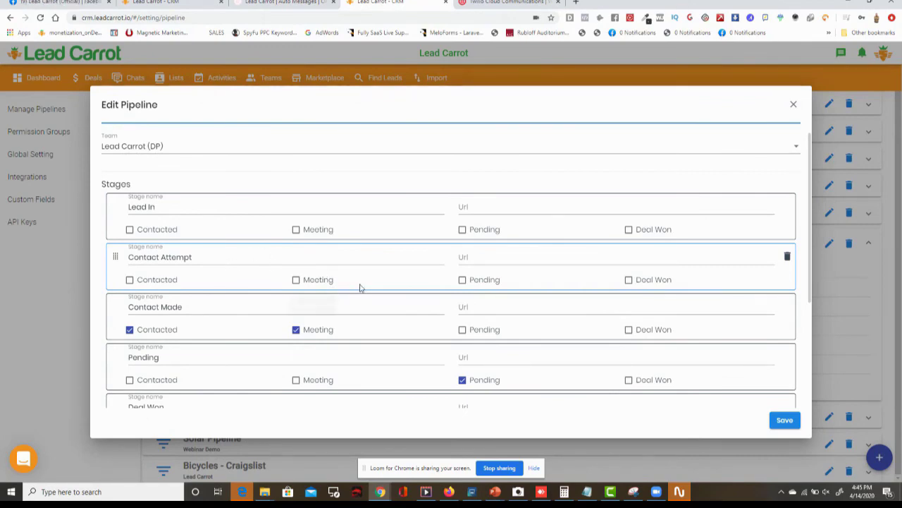
pyautogui.scroll(-3, 370, 287)
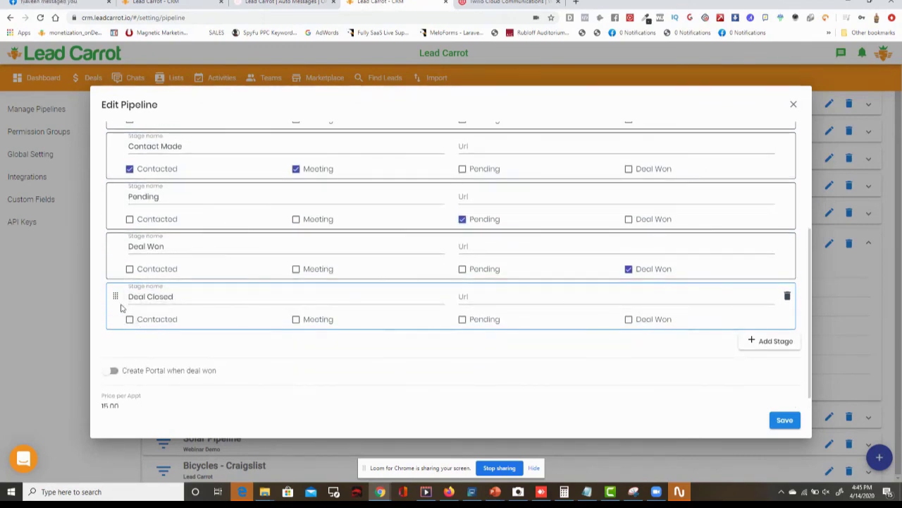
pyautogui.moveTo(112, 272); pyautogui.dragTo(107, 242)
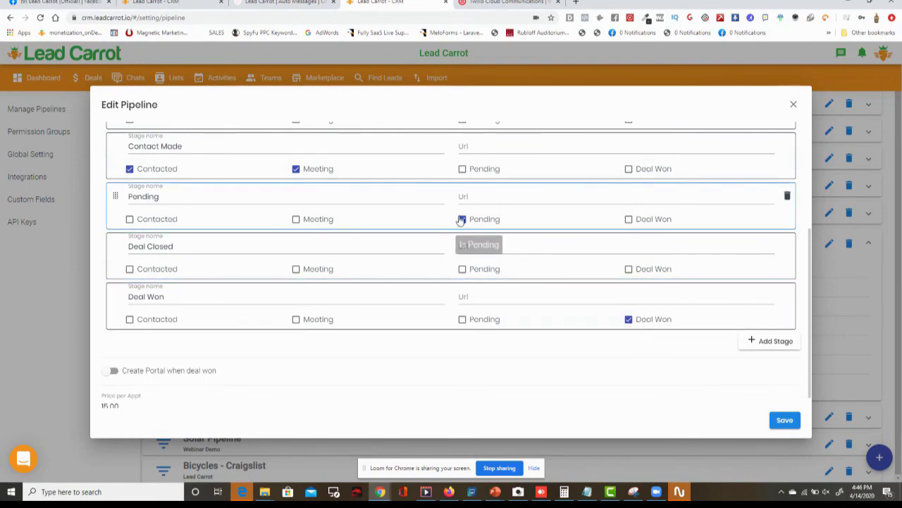
pyautogui.scroll(1, 296, 165)
pyautogui.scroll(-2, 296, 164)
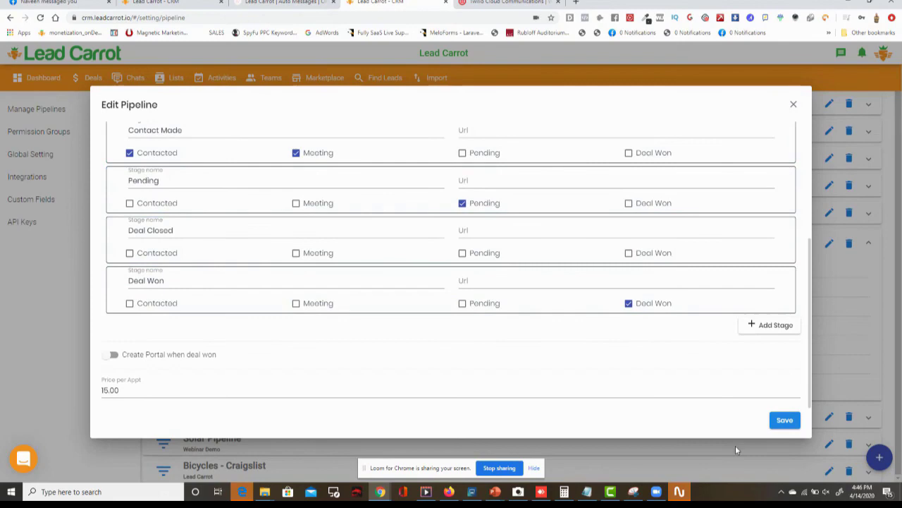
pyautogui.click(784, 421)
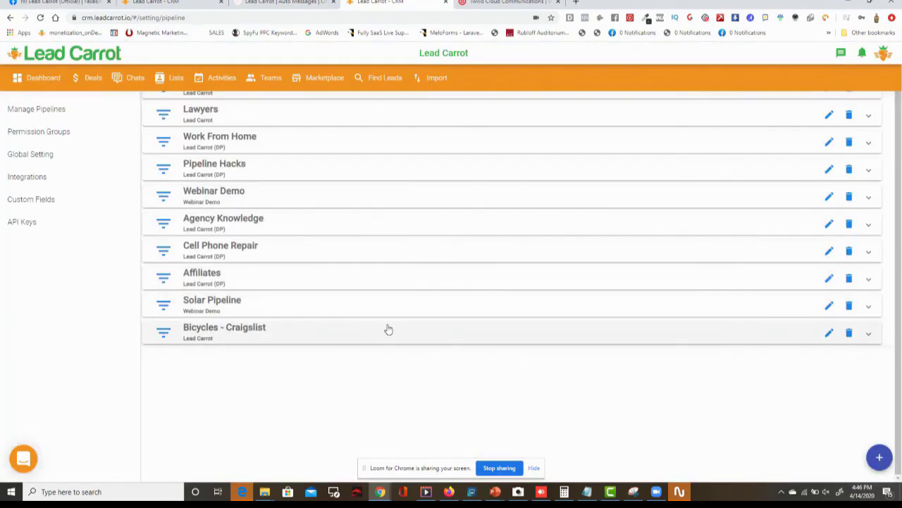
# Open the Permission Groups settings and bring up the blank form for a new permission group
pyautogui.scroll(1, 388, 329)
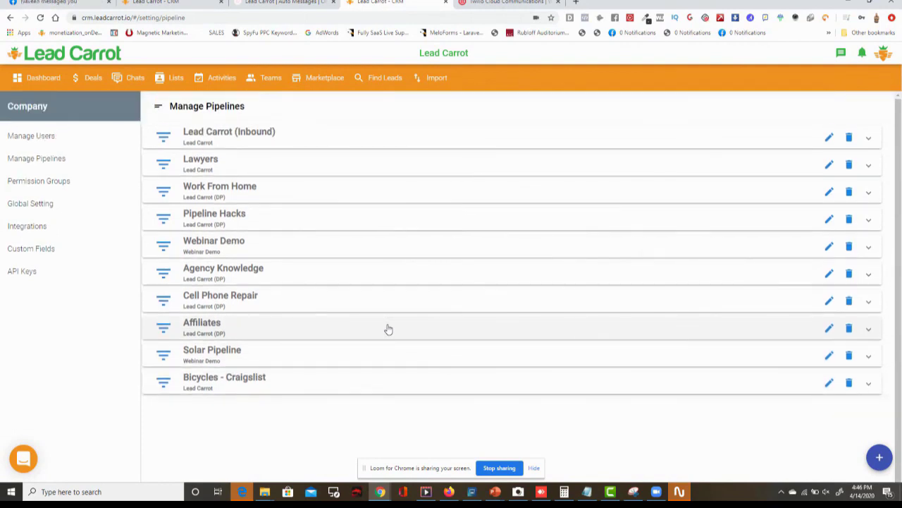
pyautogui.click(41, 180)
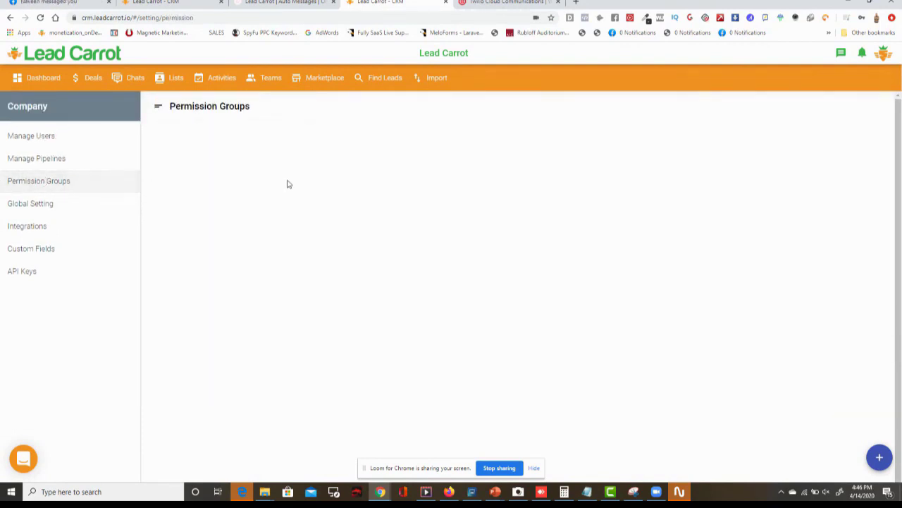
pyautogui.click(879, 457)
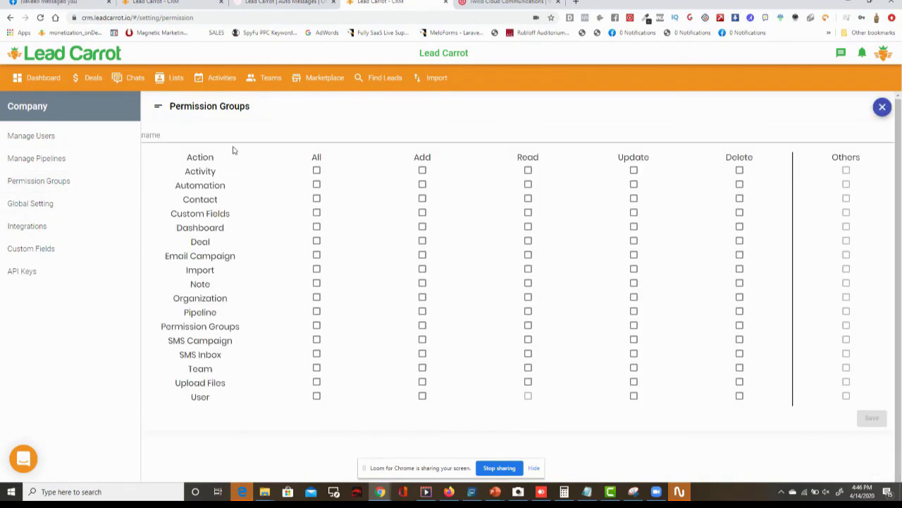